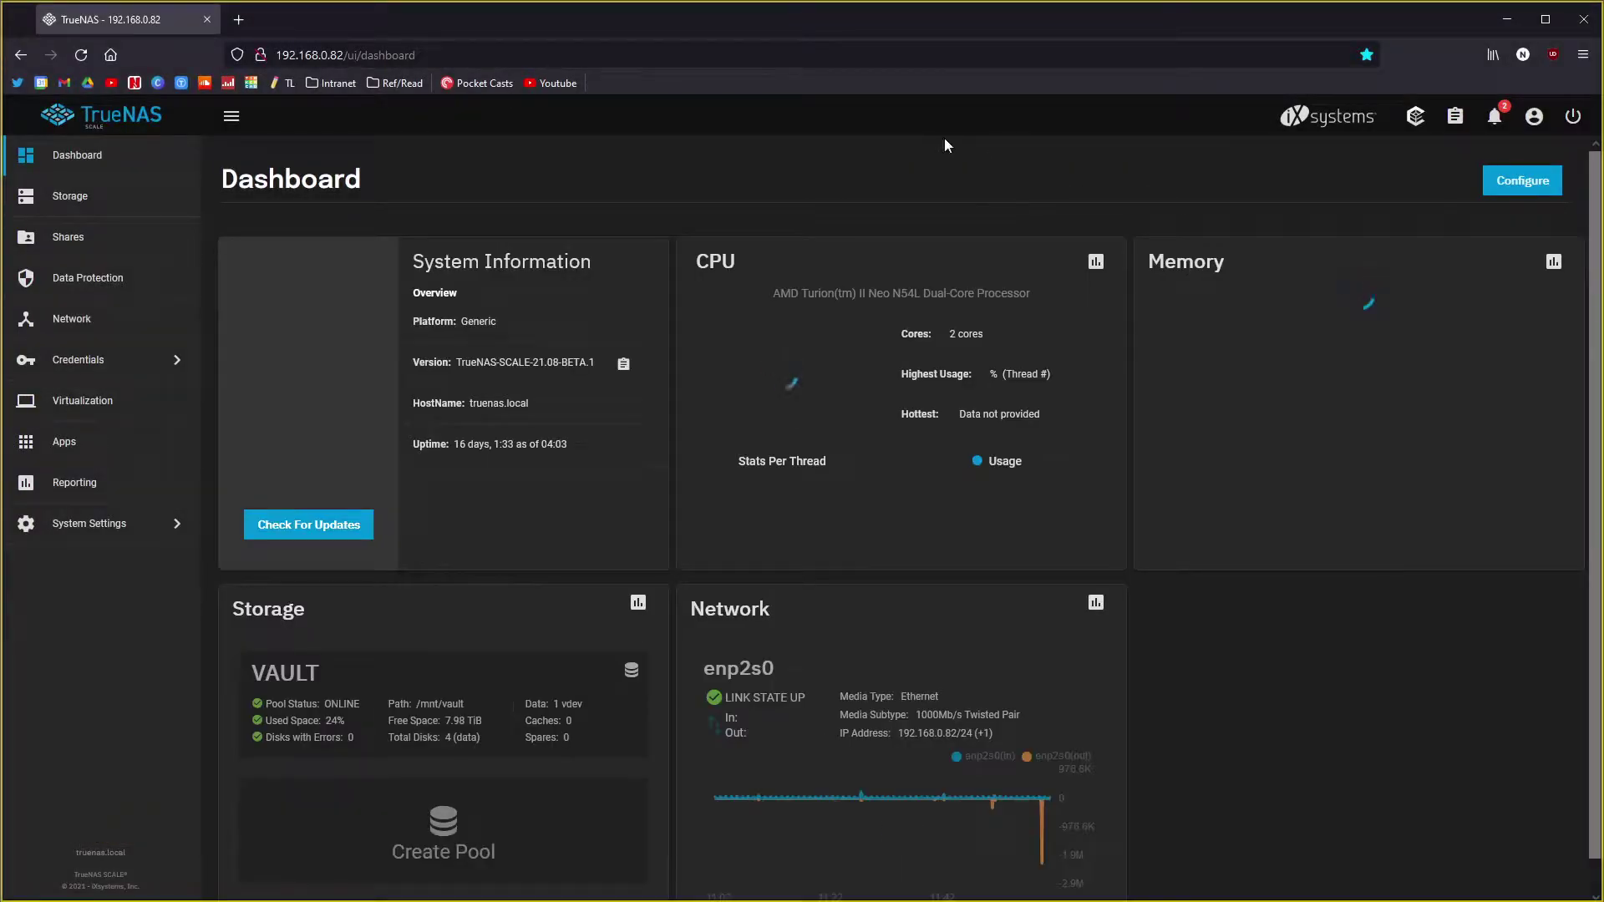
Step: Copy the version TrueNAS-SCALE-21.08-BETA.1 using the icon beside Version, then scroll the dashboard
double_click(513, 362)
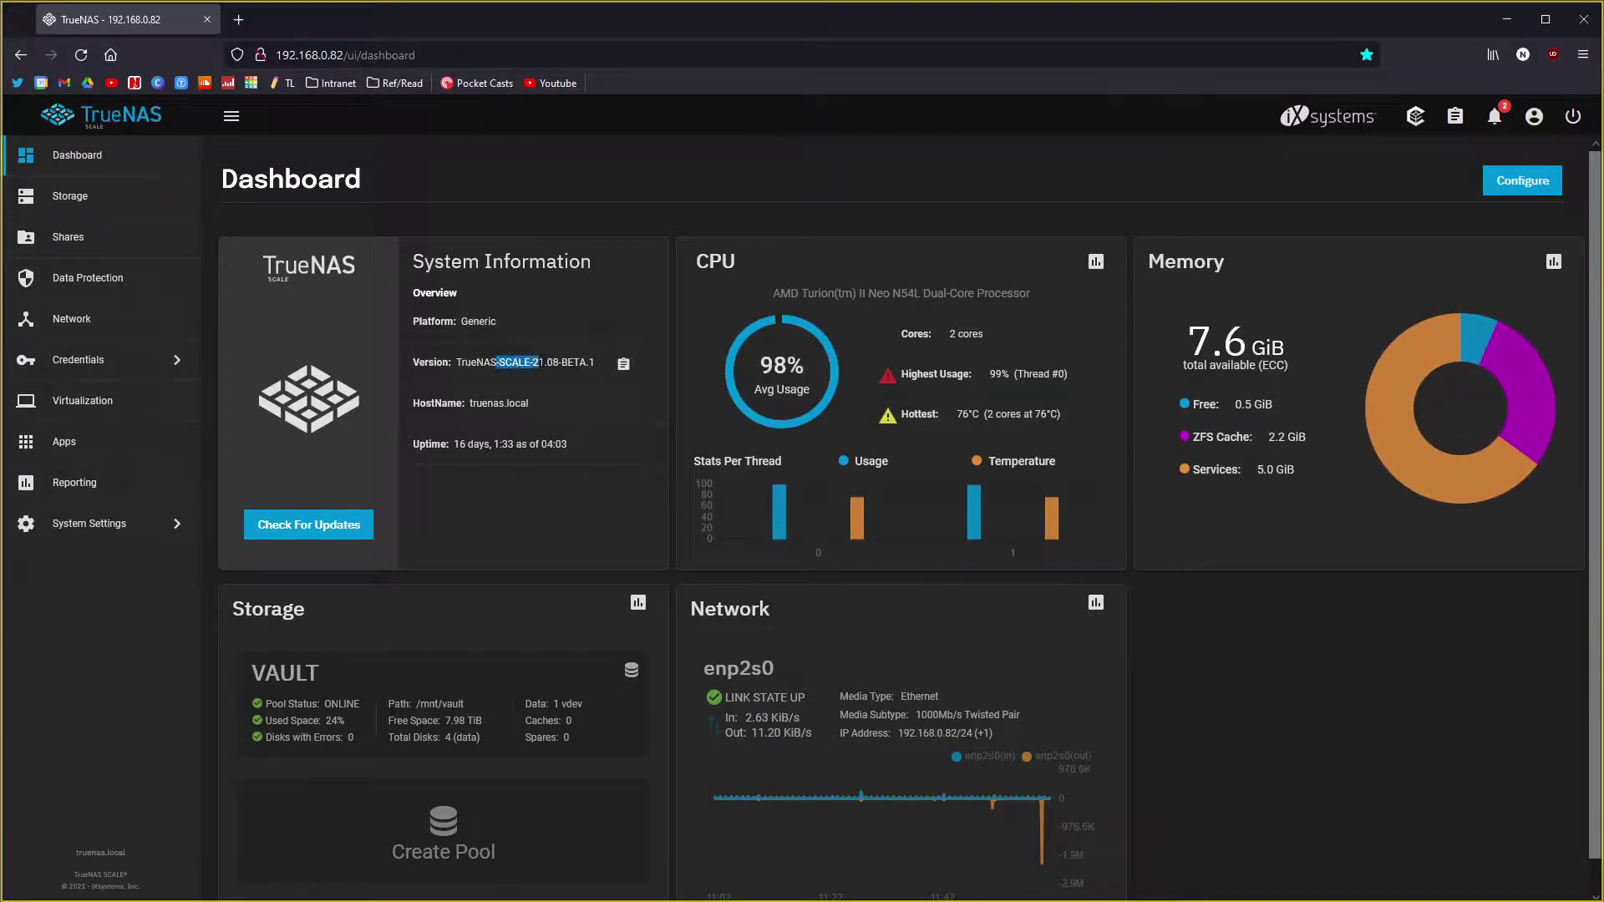
click(576, 366)
click(623, 364)
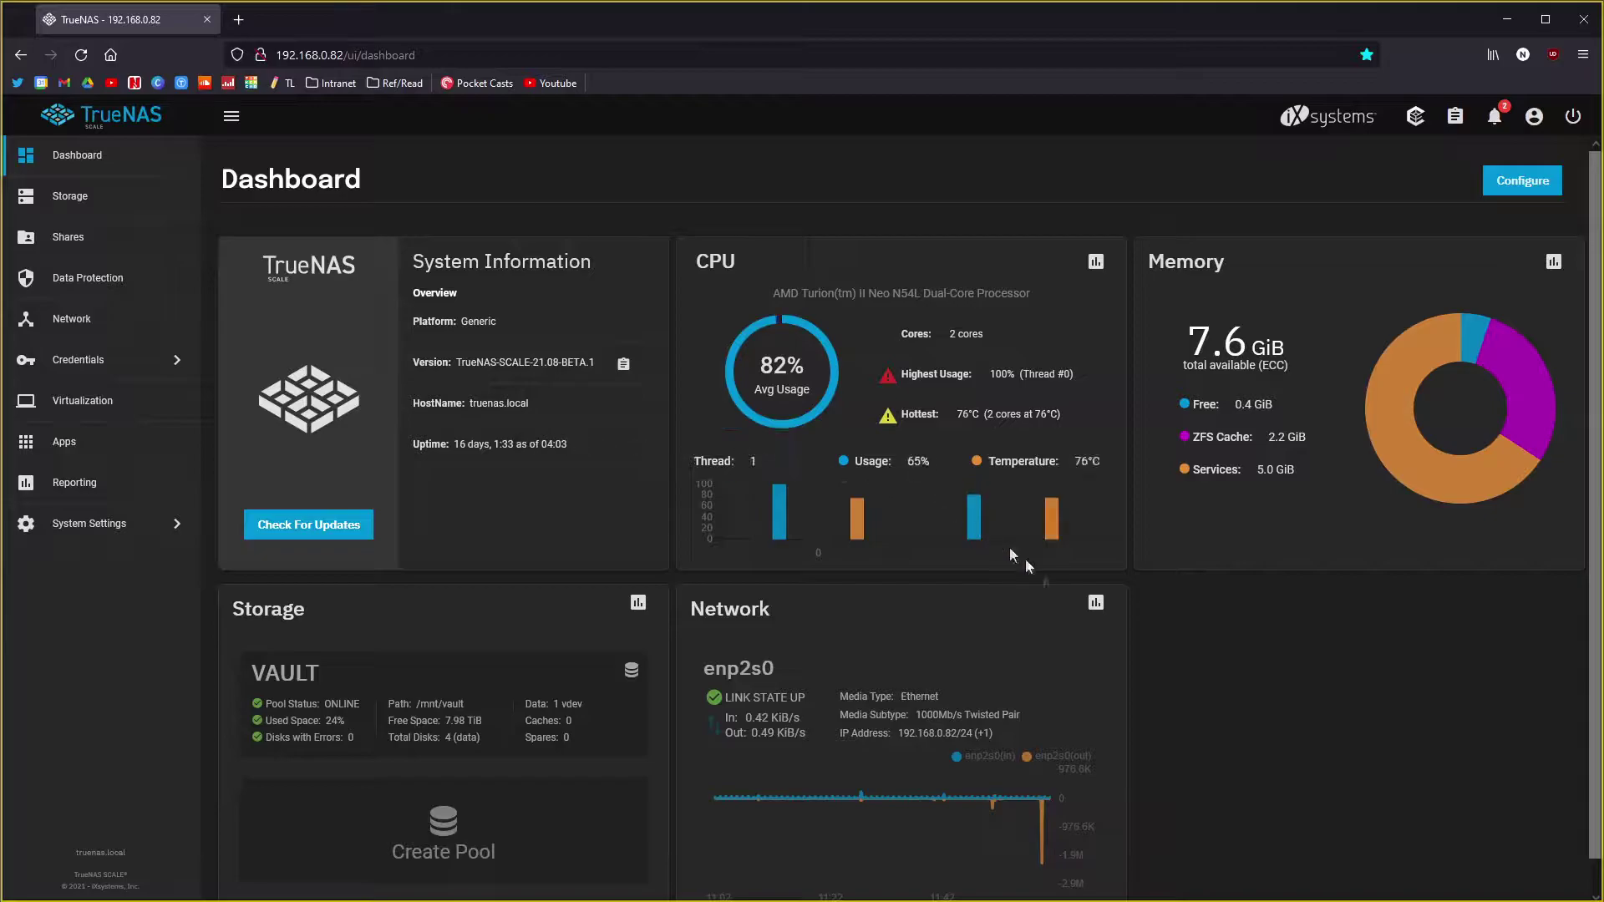
scroll(1265, 725, down, 1)
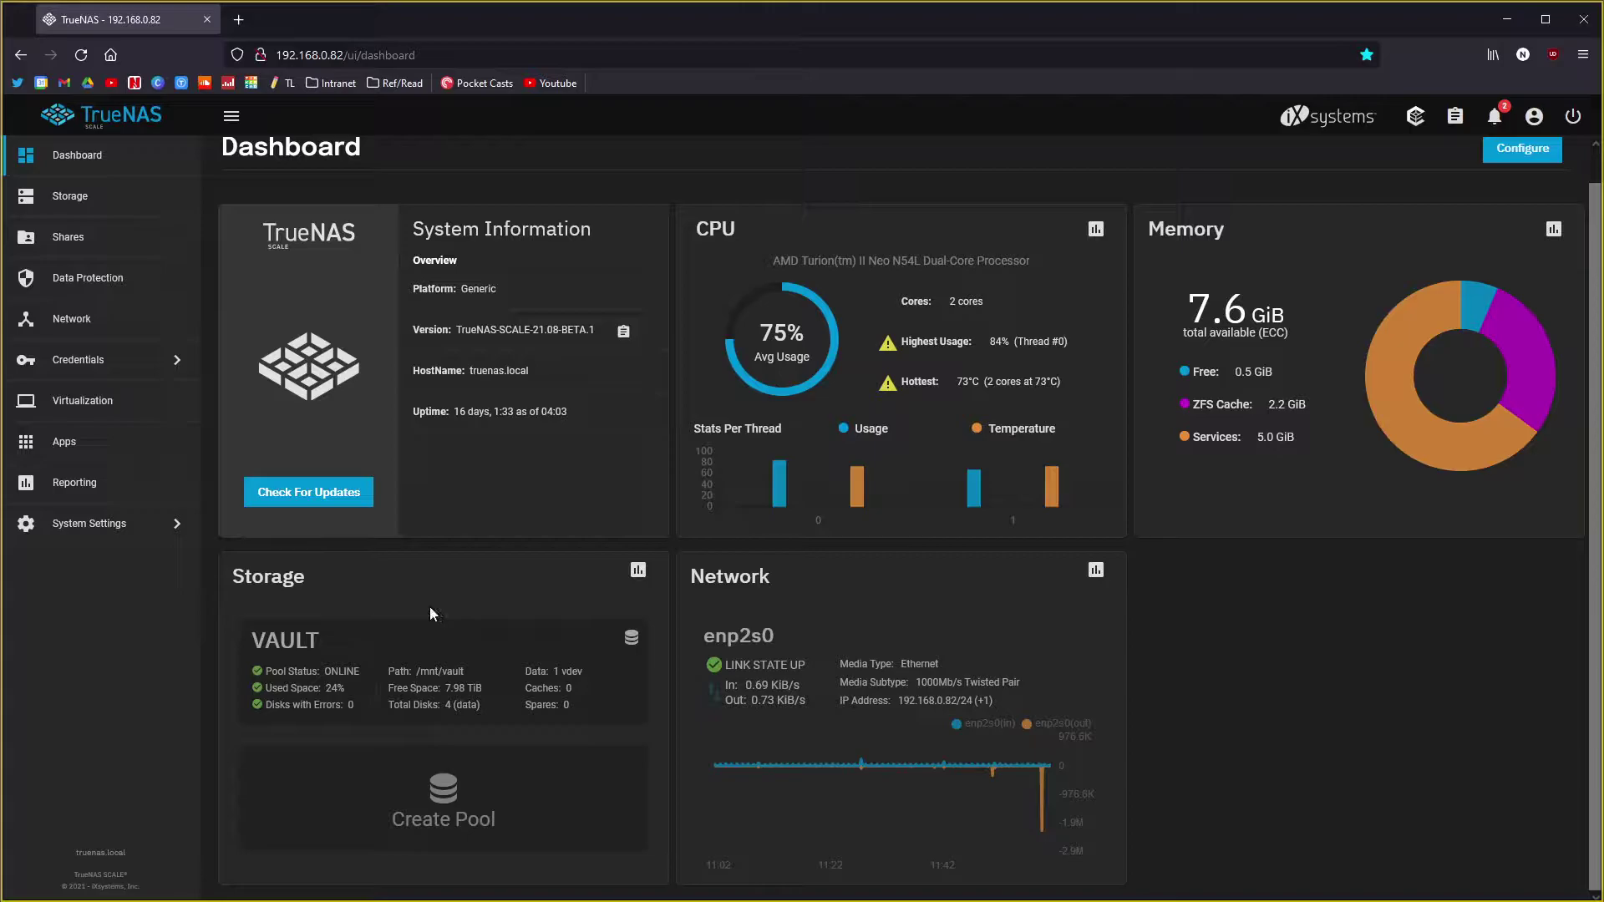
click(116, 205)
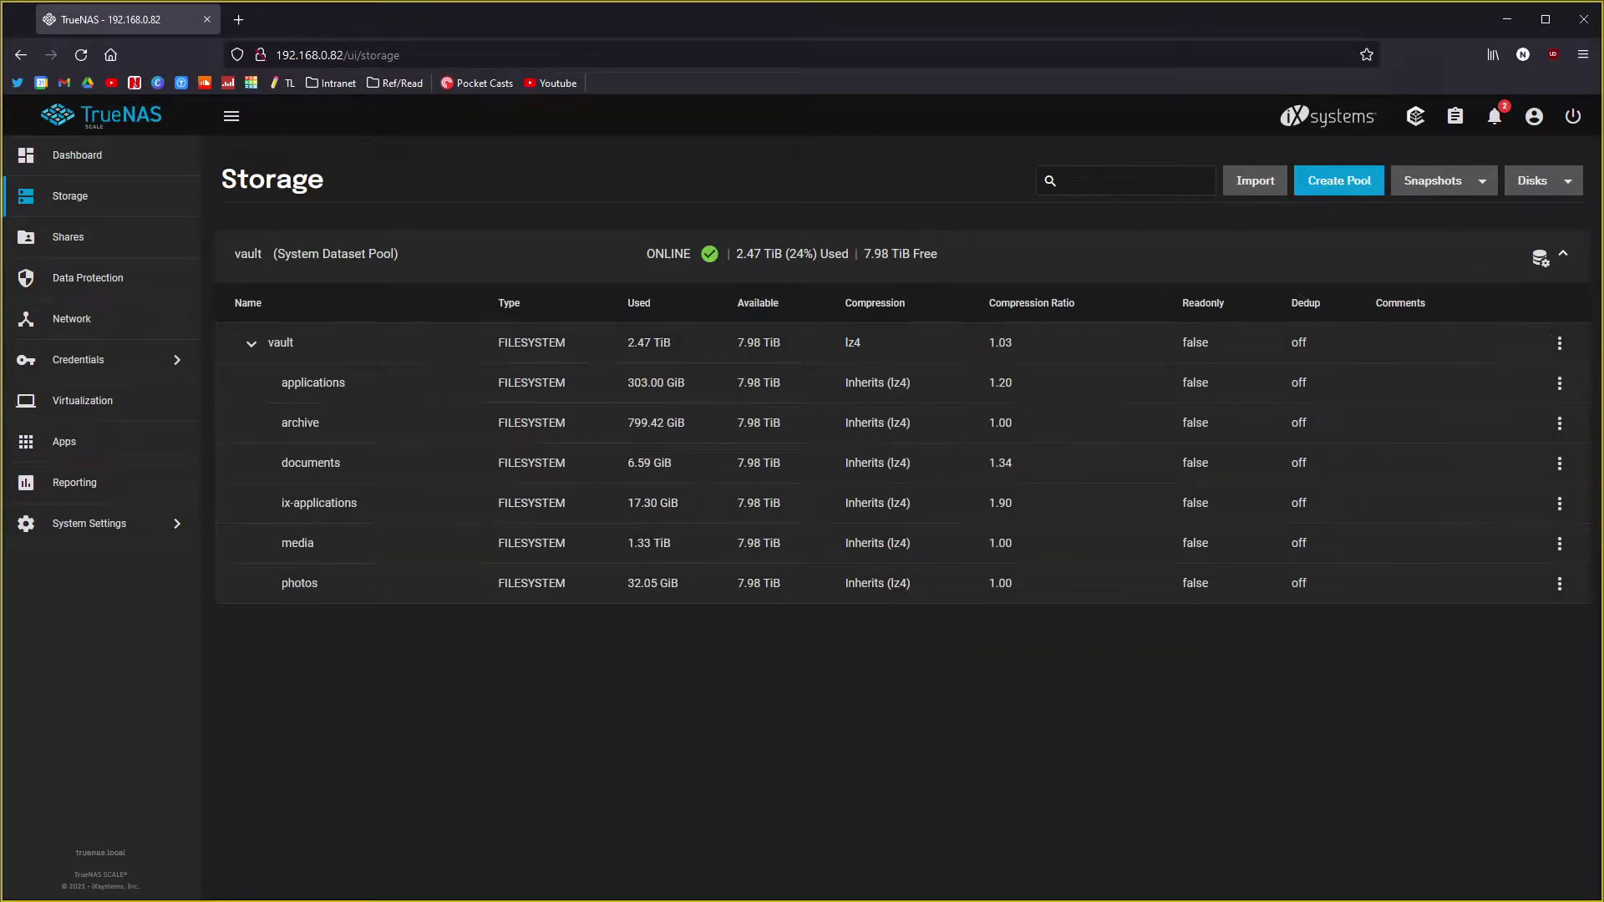
click(1540, 258)
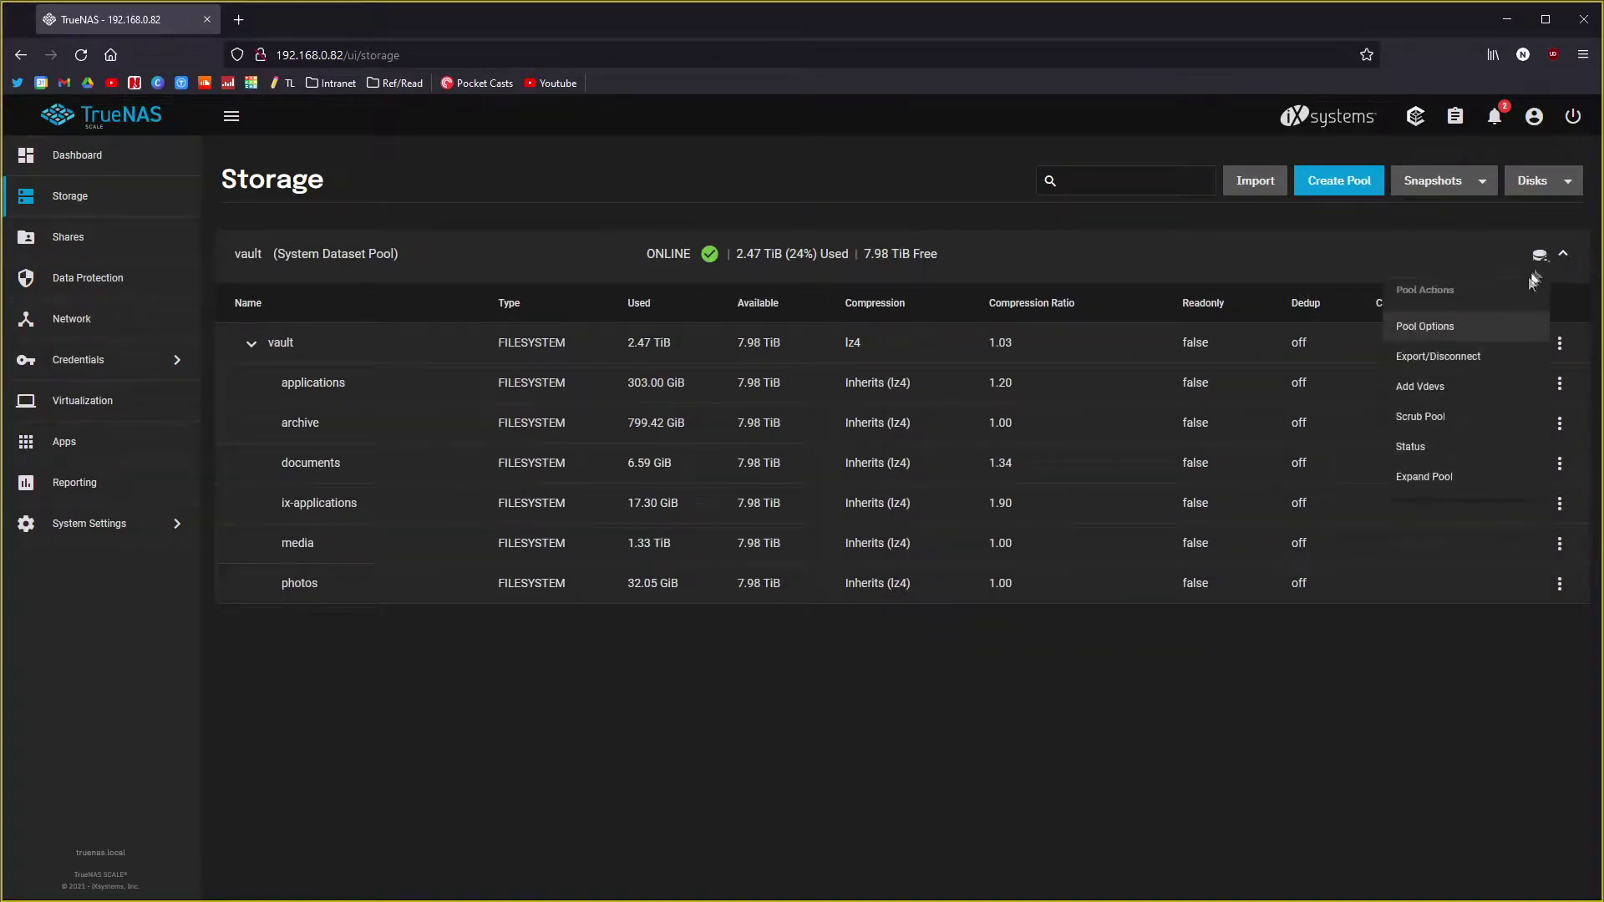
click(1454, 698)
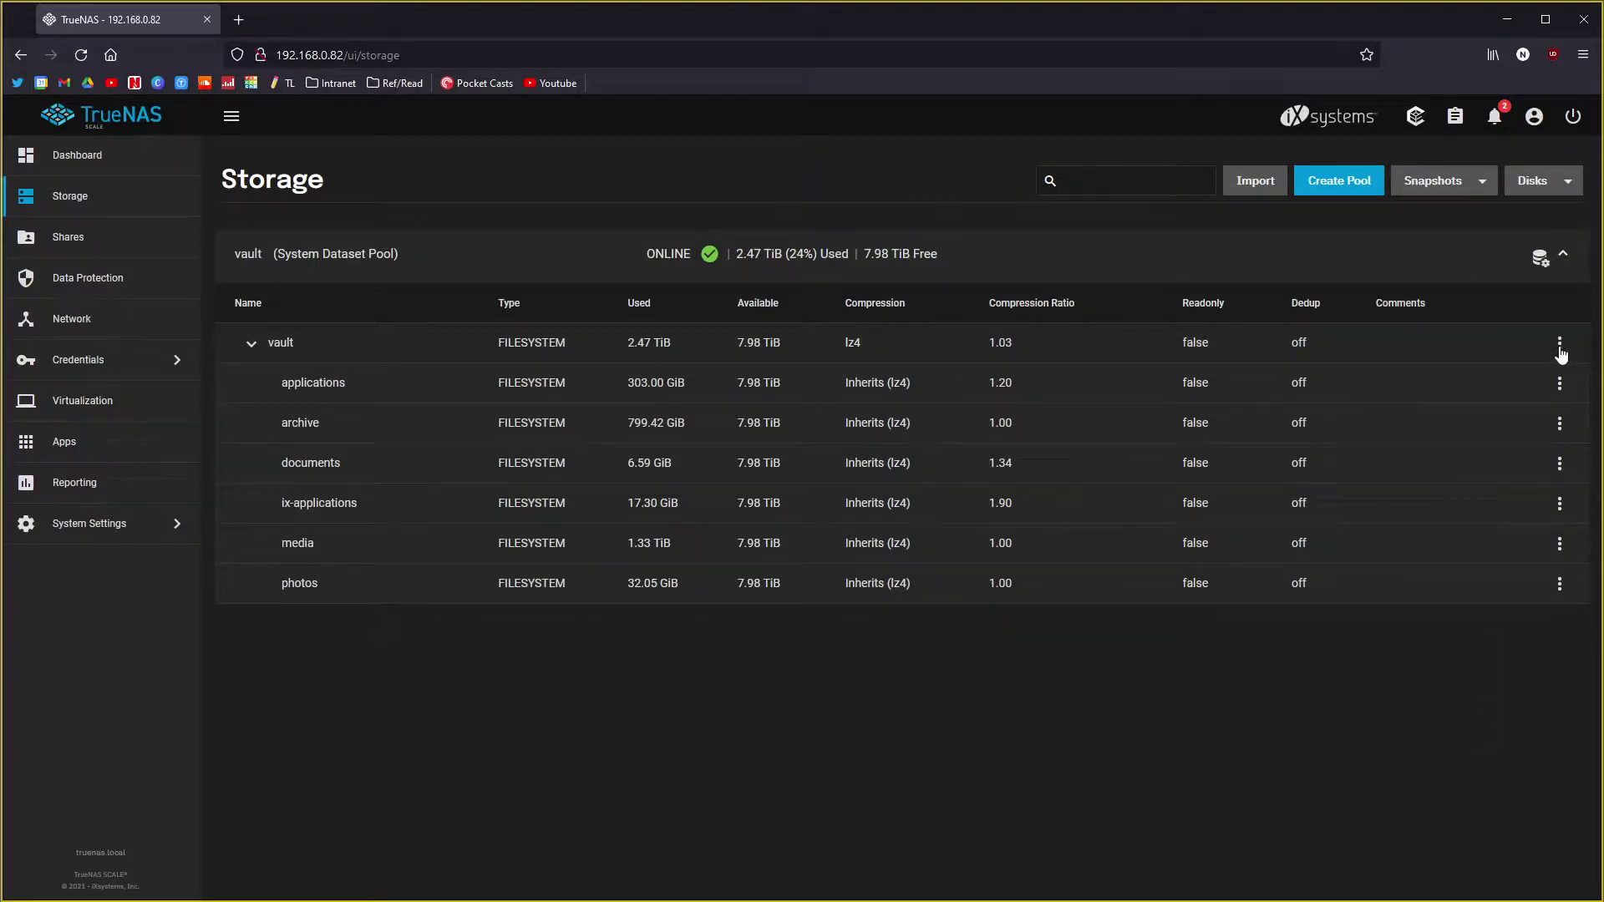
click(1559, 344)
click(1391, 673)
click(470, 250)
click(468, 252)
click(115, 157)
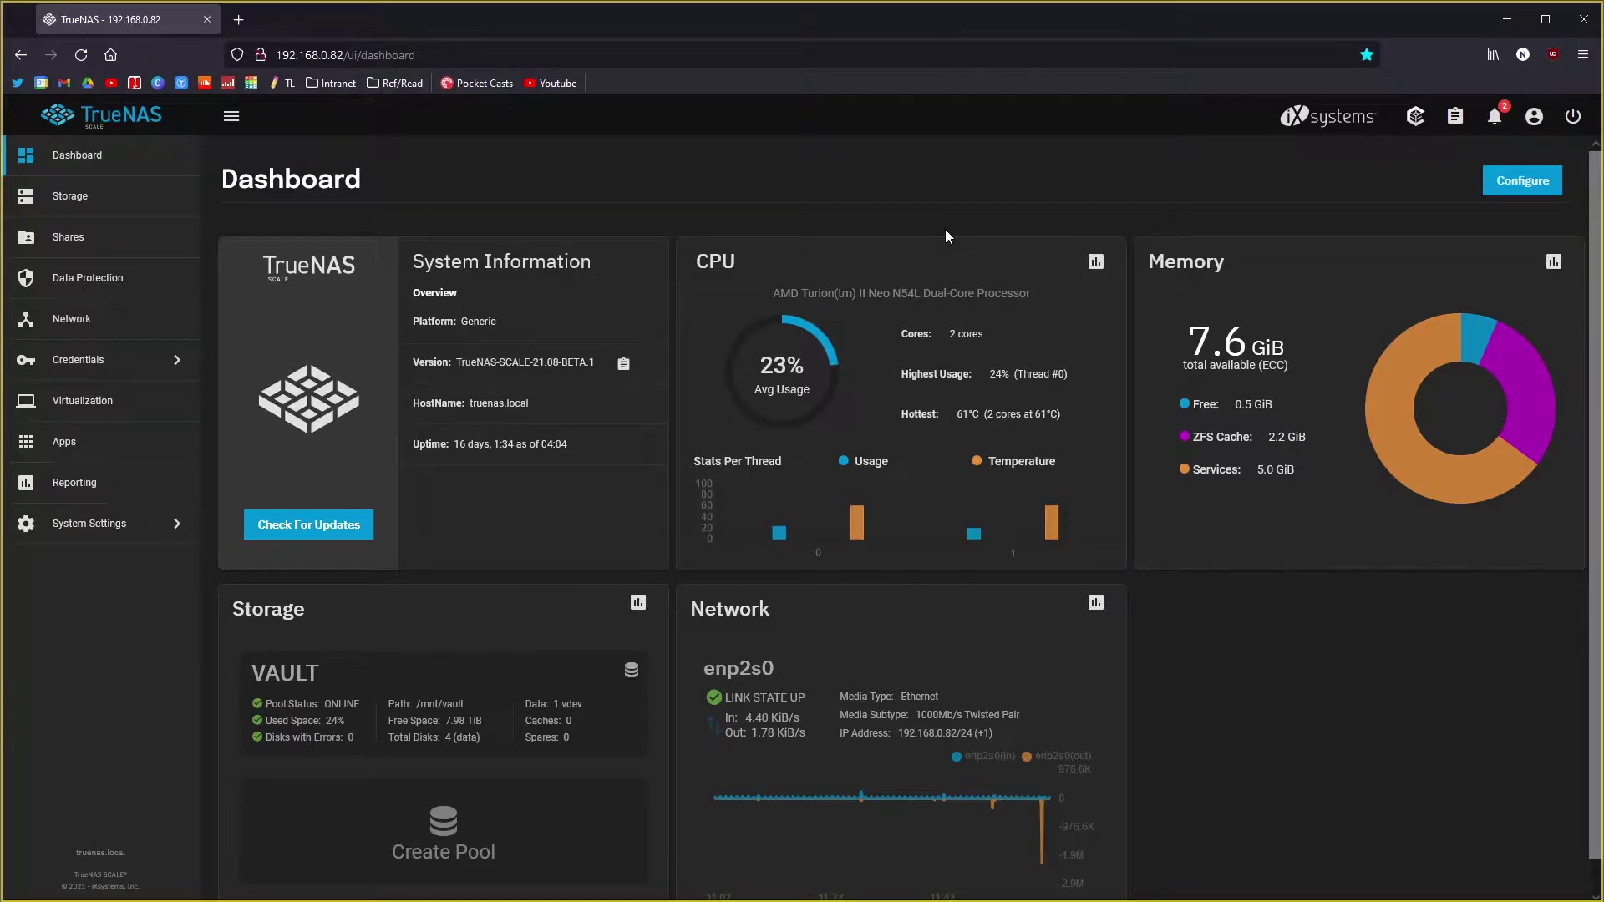
scroll(1327, 720, down, 2)
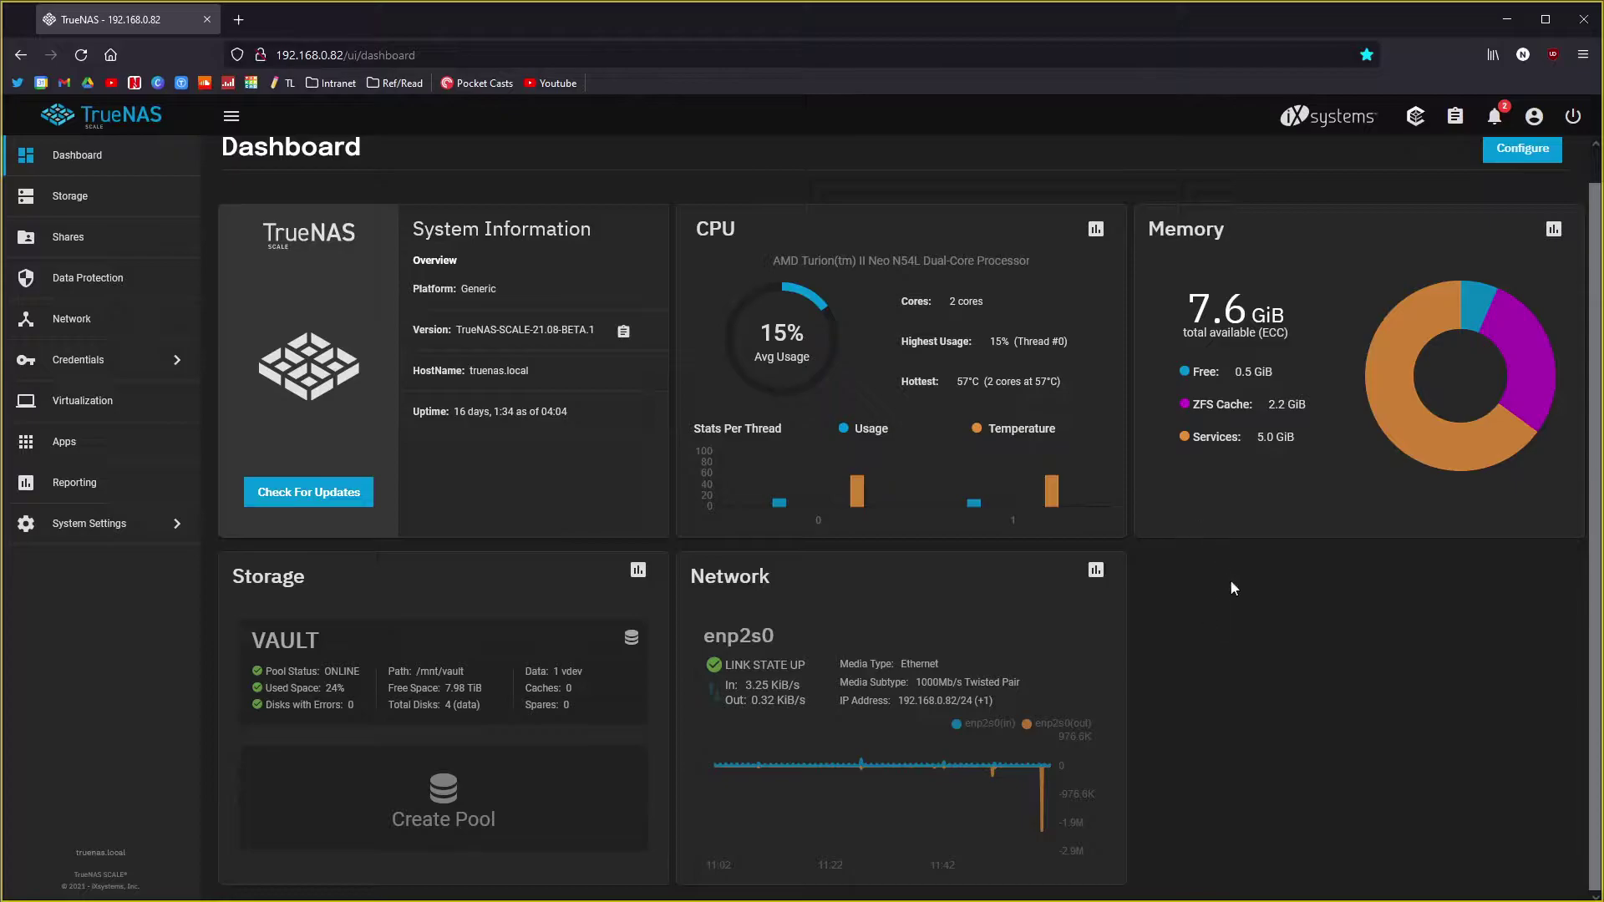
scroll(1085, 705, up, 2)
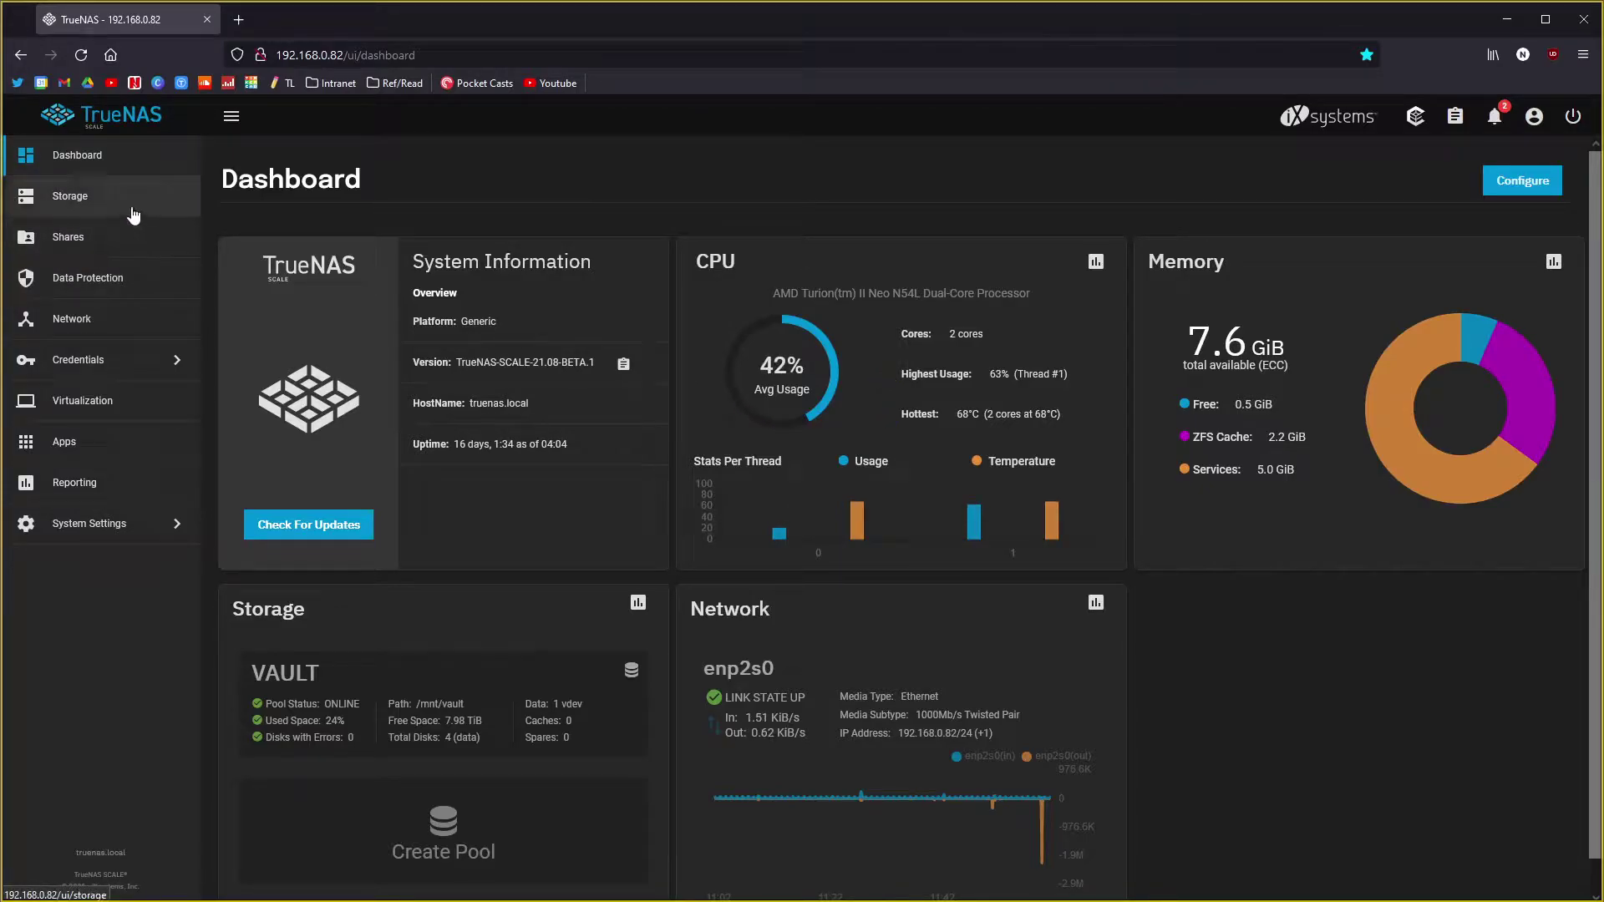
Step: Go from Shares to Data Protection to review the vault scrub task scheduled at 12:00 AM
click(71, 240)
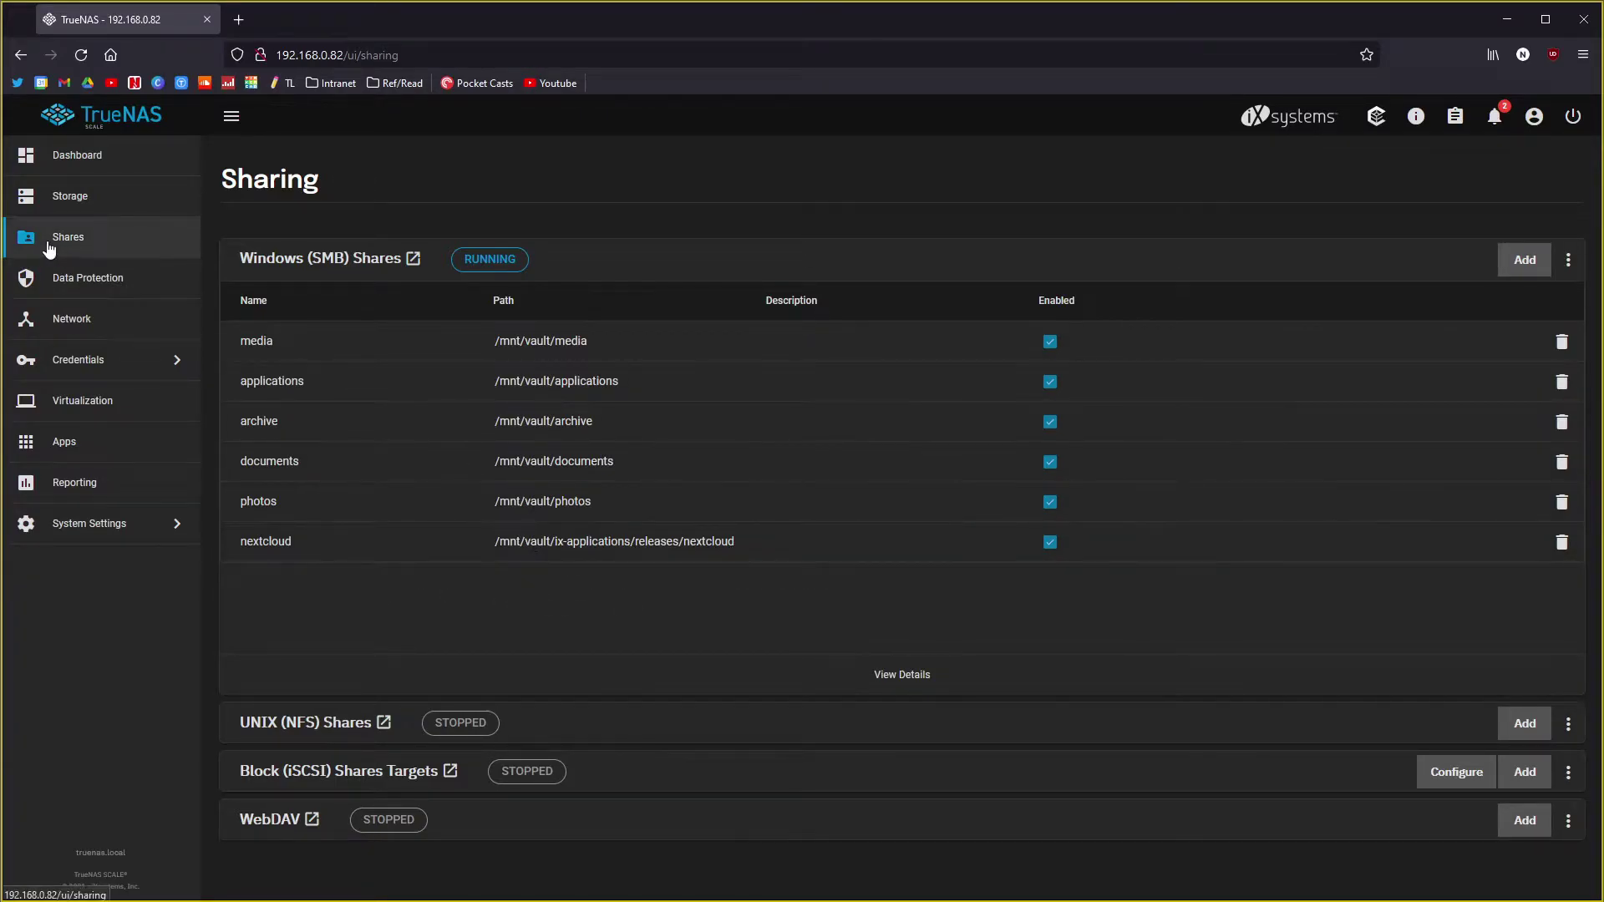
click(121, 298)
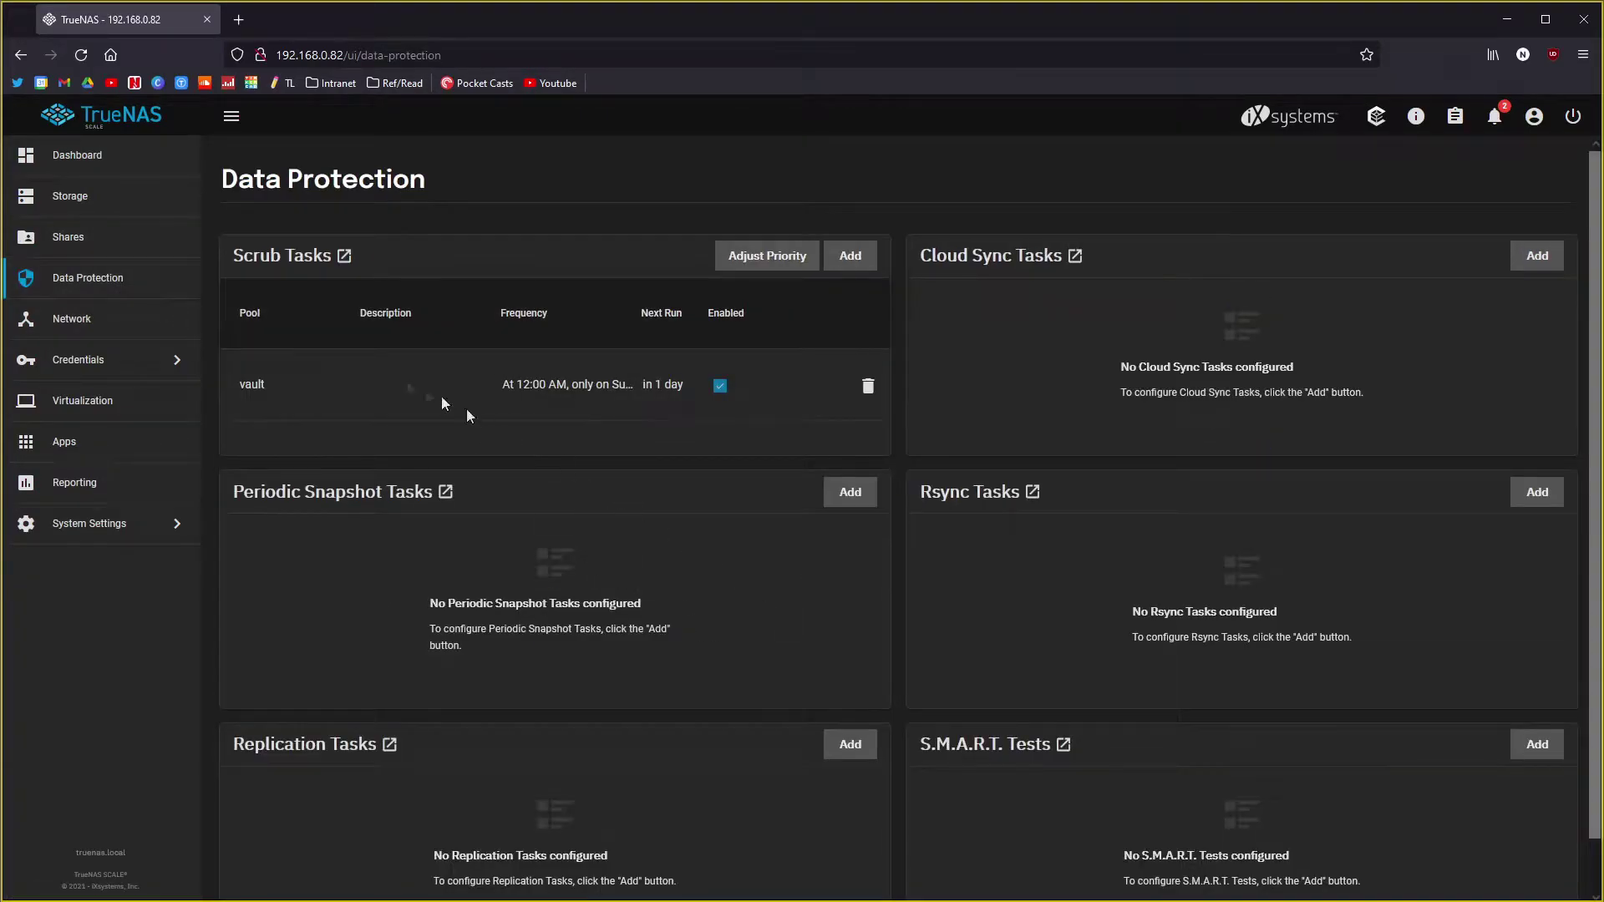
scroll(616, 419, down, 1)
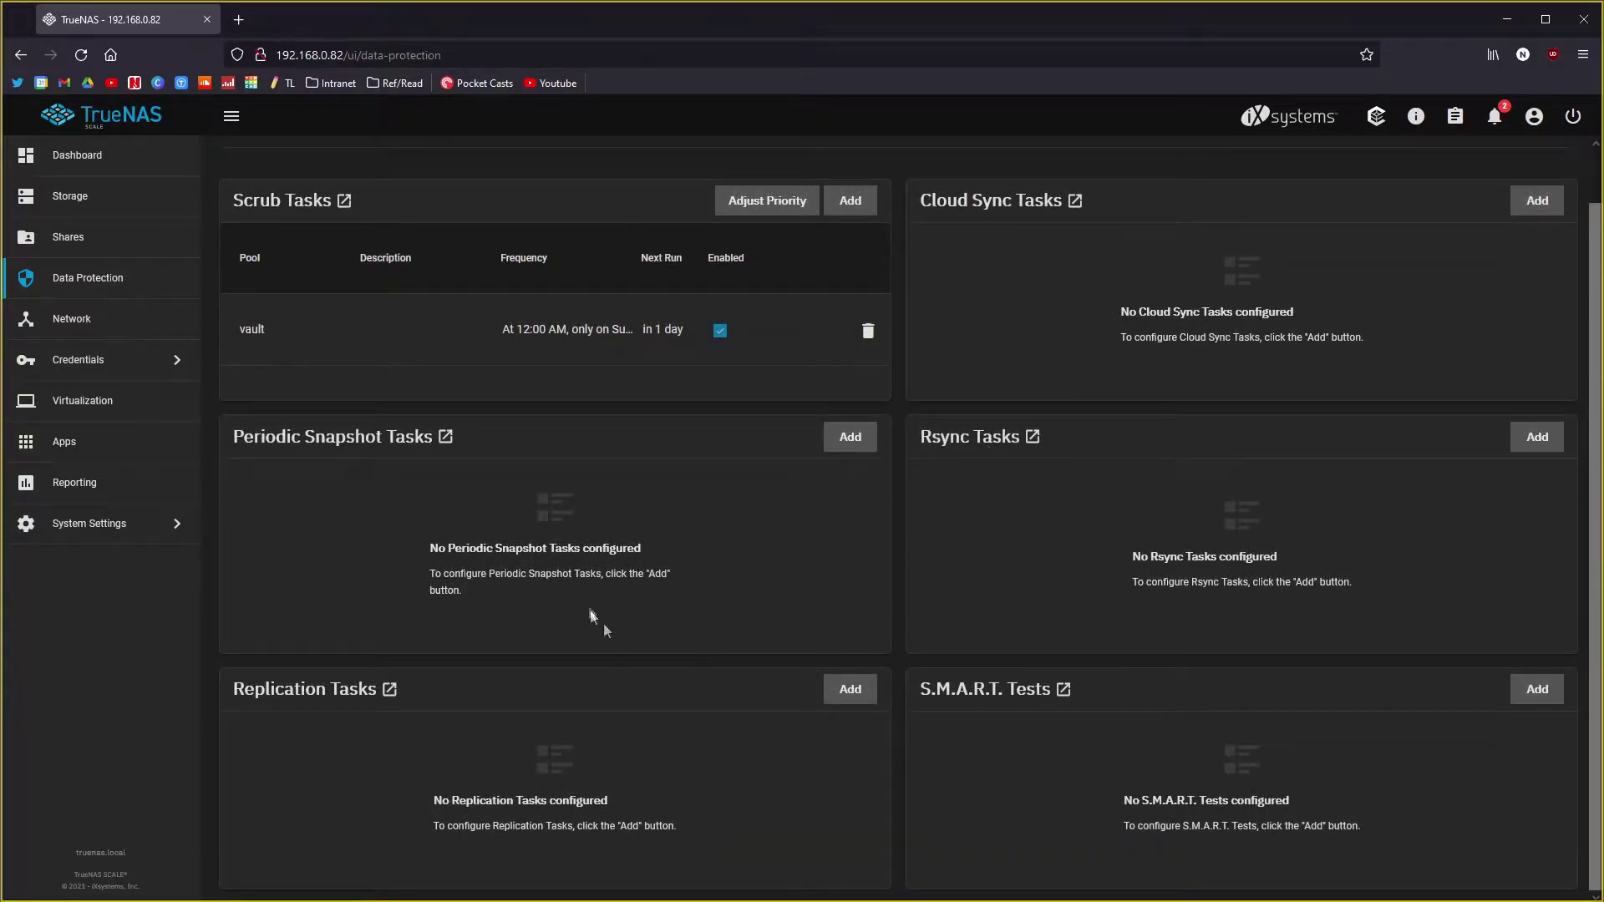
Step: View the Network interfaces, then move on to the empty Virtual Machines page
click(84, 322)
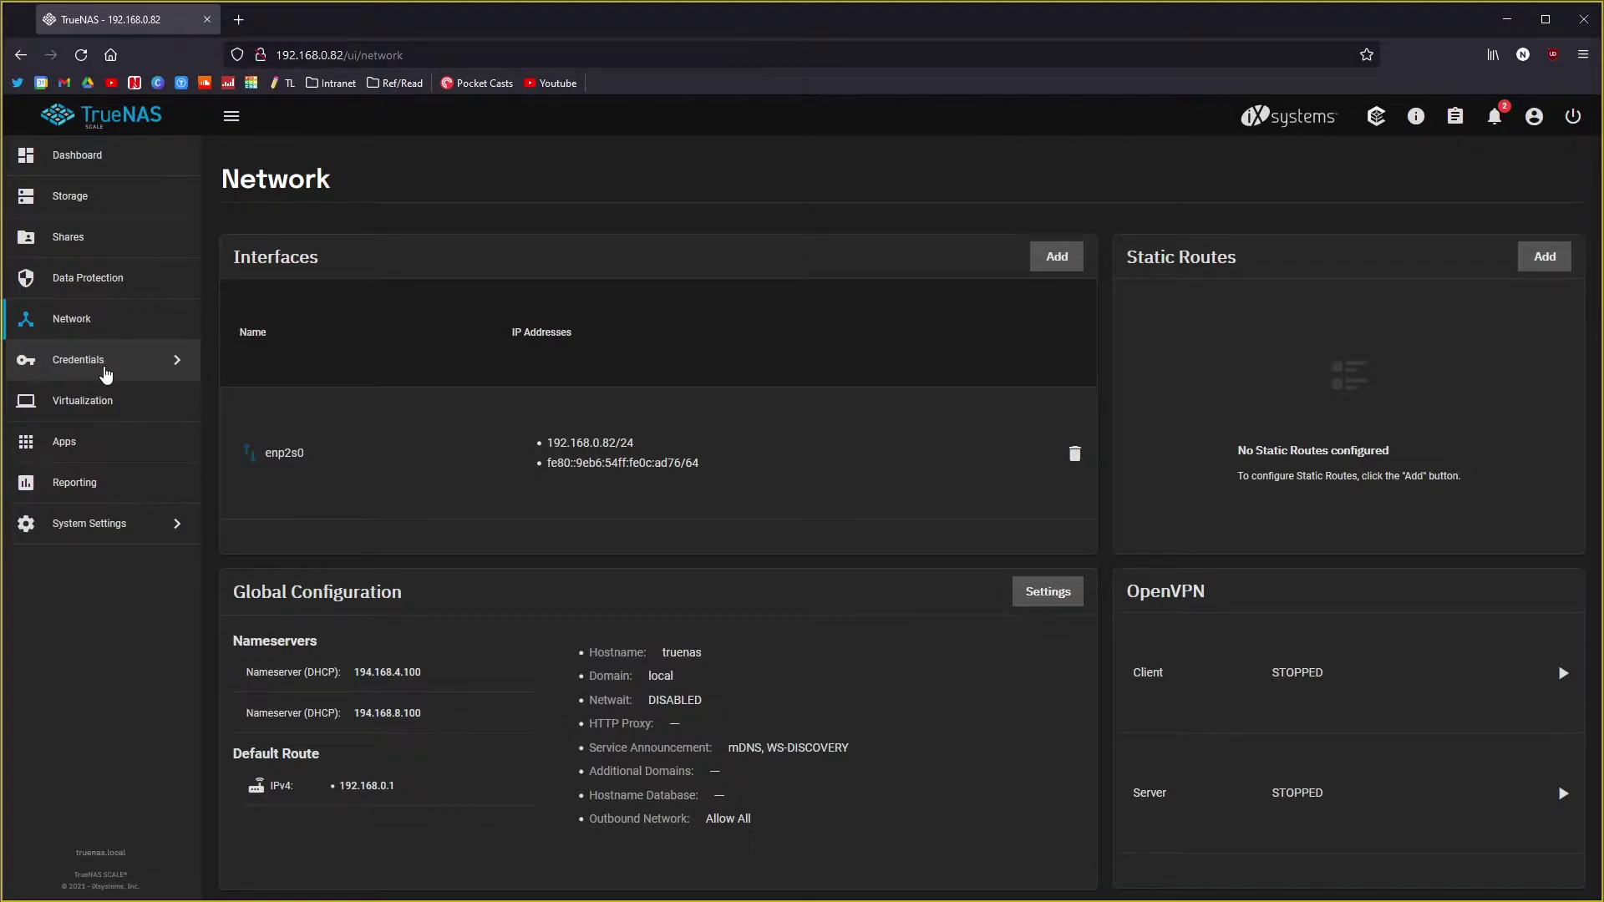
click(108, 405)
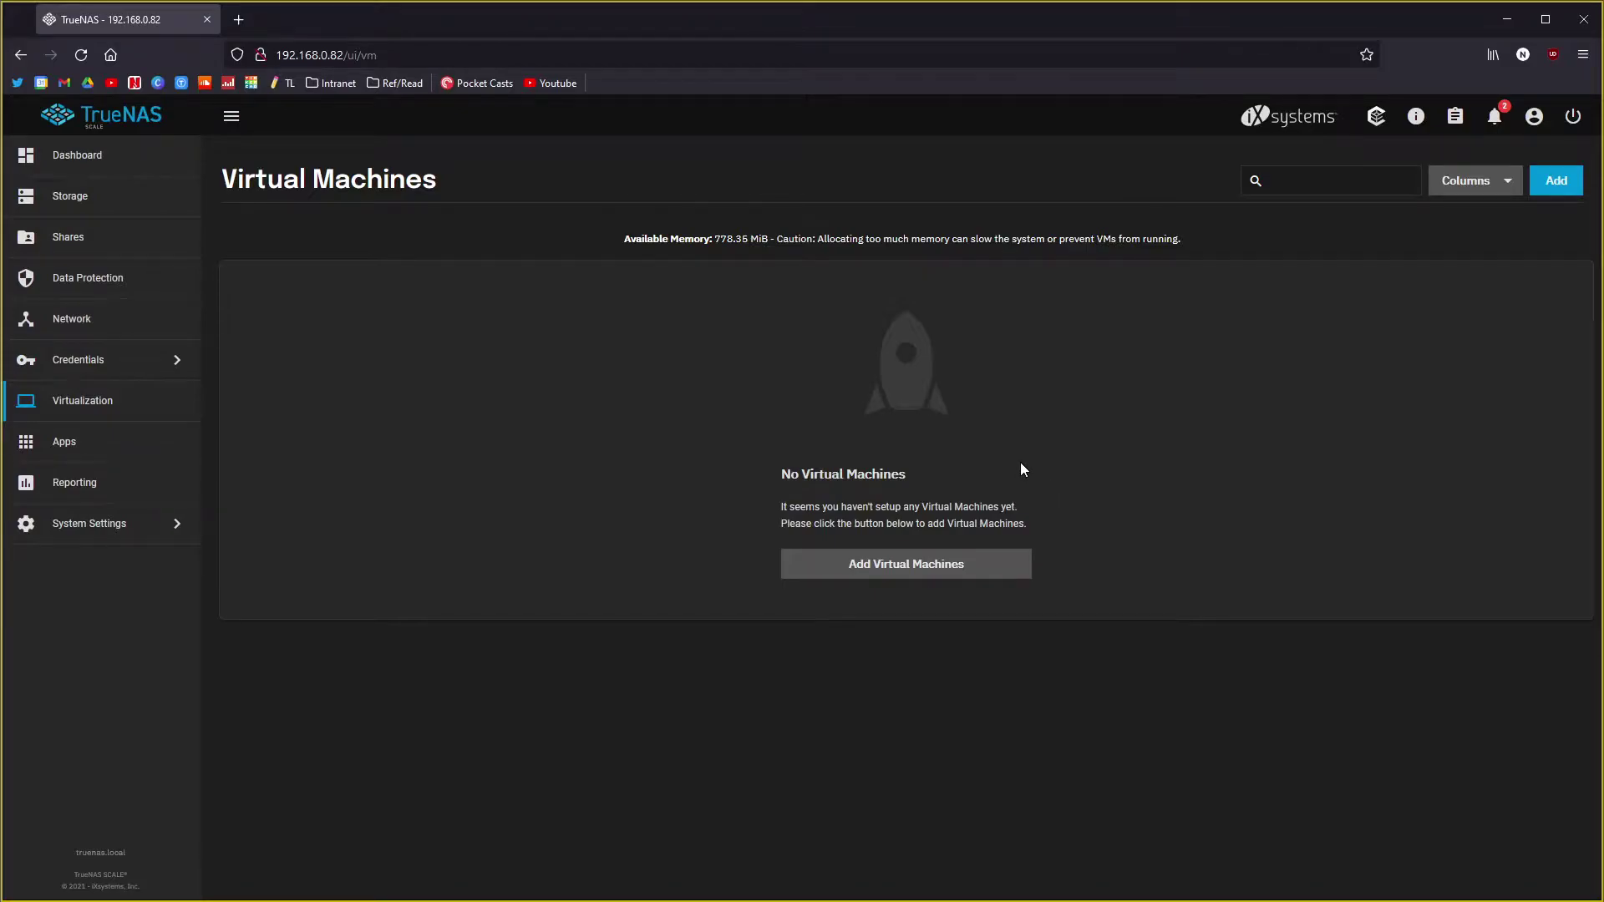
drag(716, 237, 758, 239)
click(702, 263)
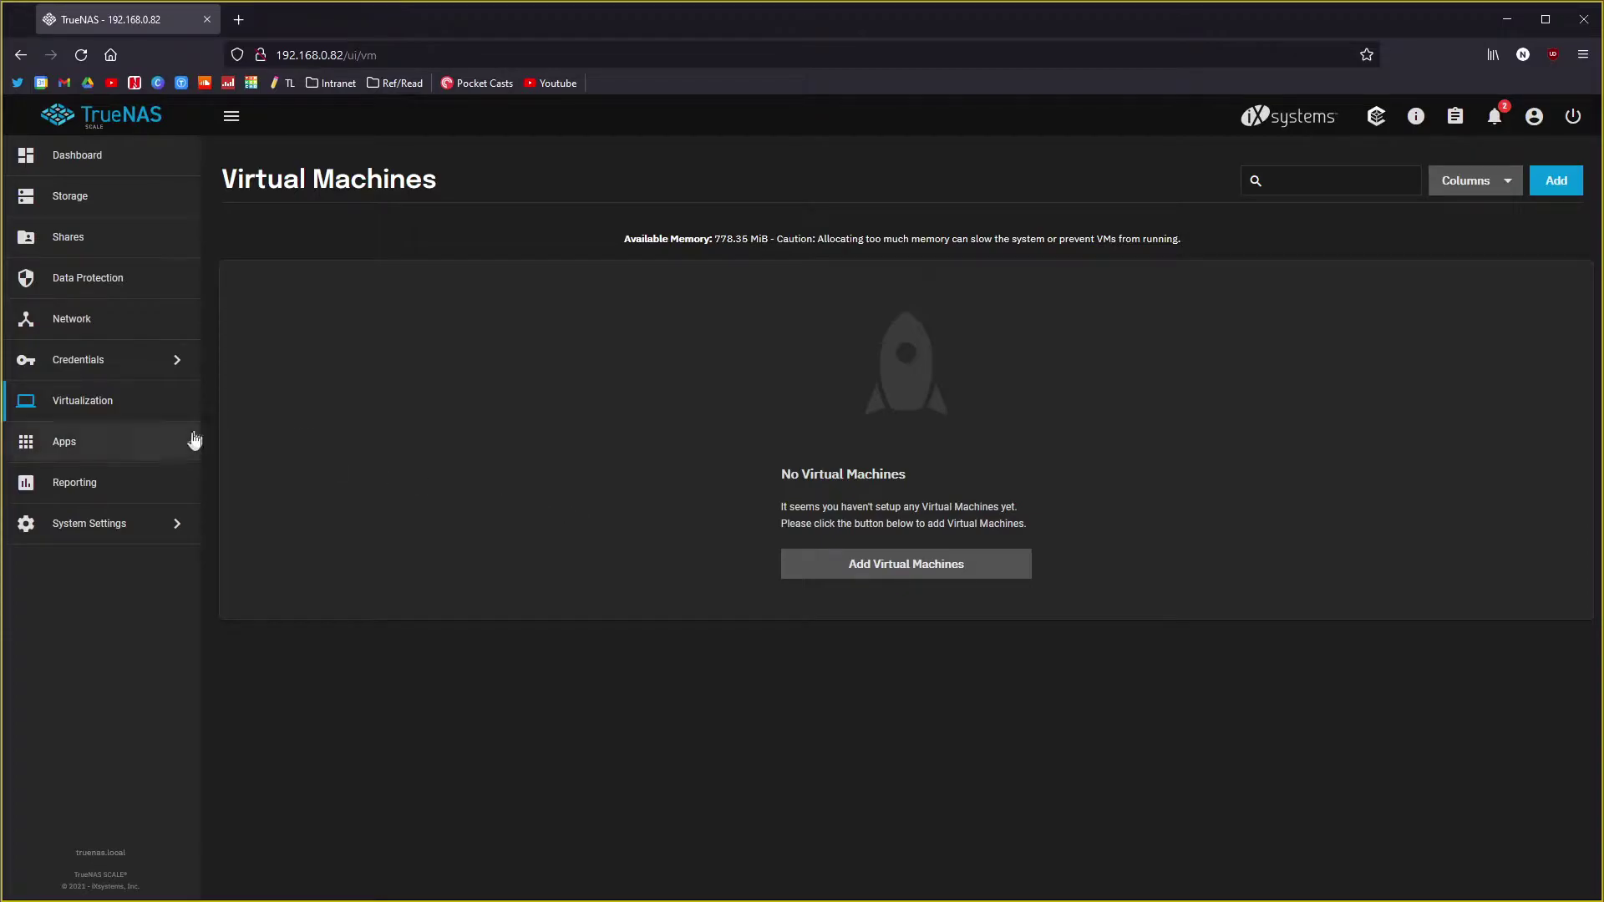
Step: In Apps, check the Catalogs filter, scroll the app grid, and go to Manage Catalogs
click(137, 443)
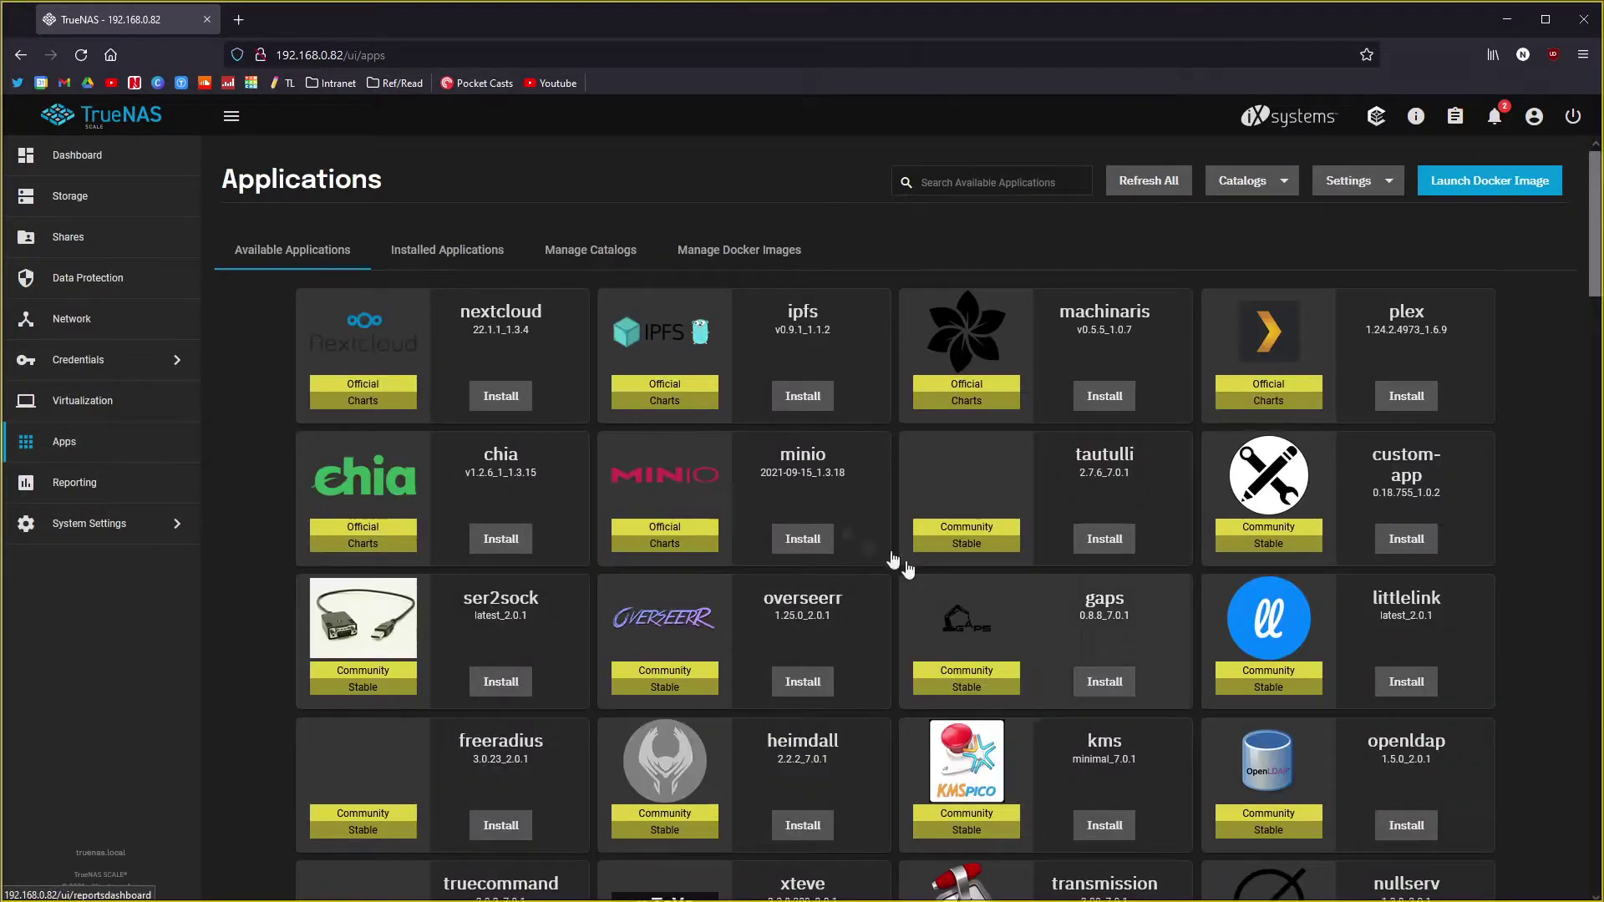
click(1285, 187)
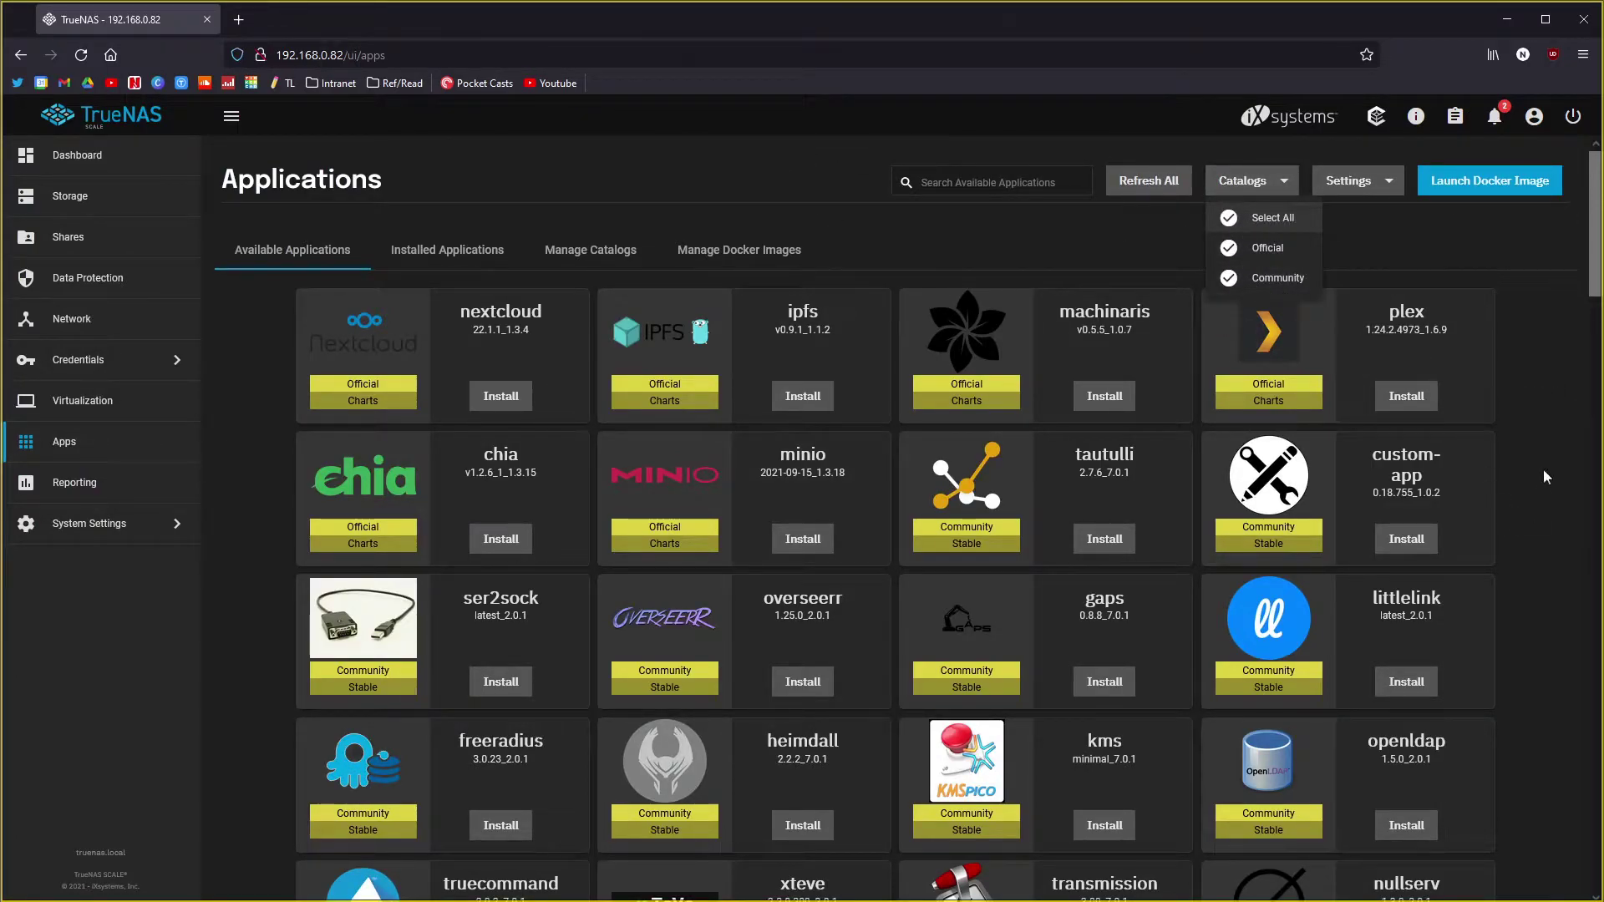
click(1324, 311)
scroll(731, 512, down, 2)
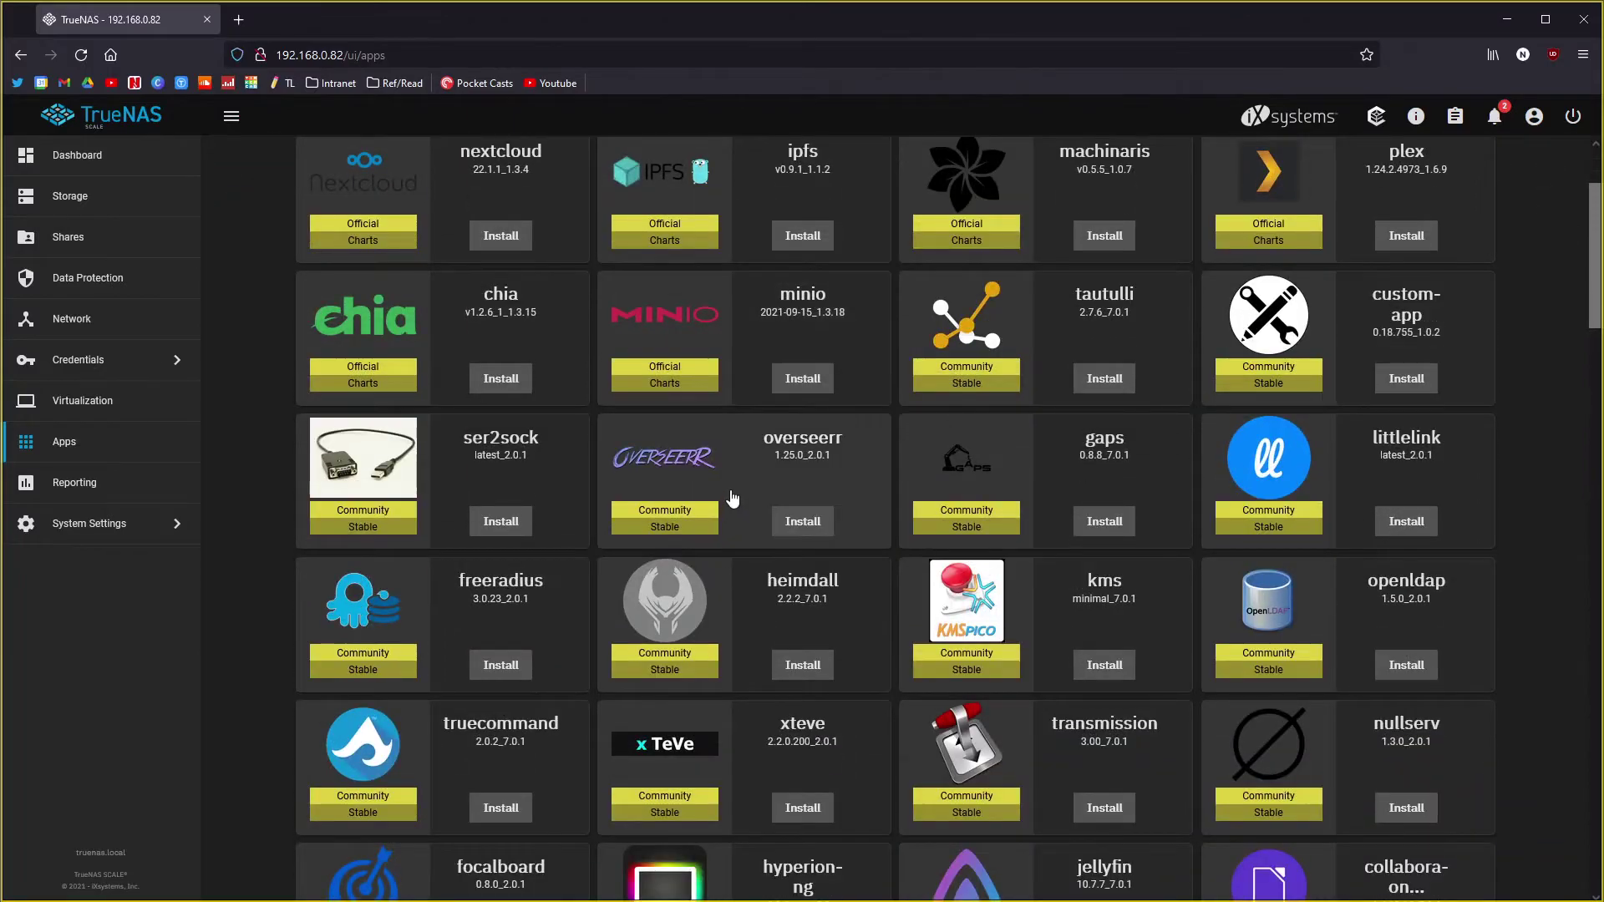
scroll(728, 499, up, 2)
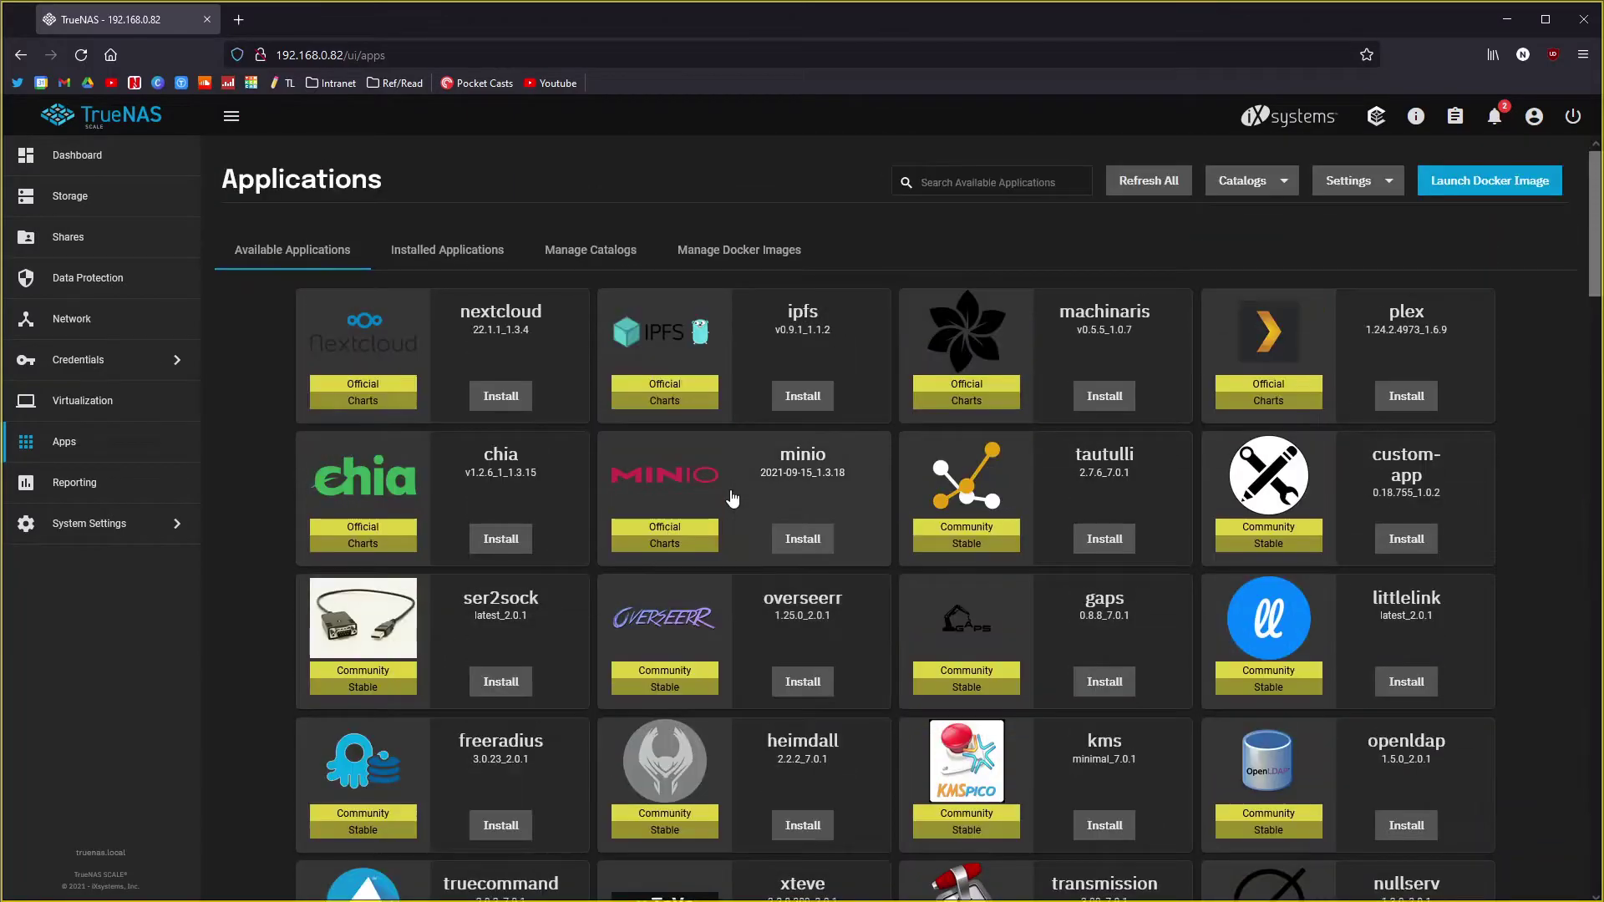
click(602, 250)
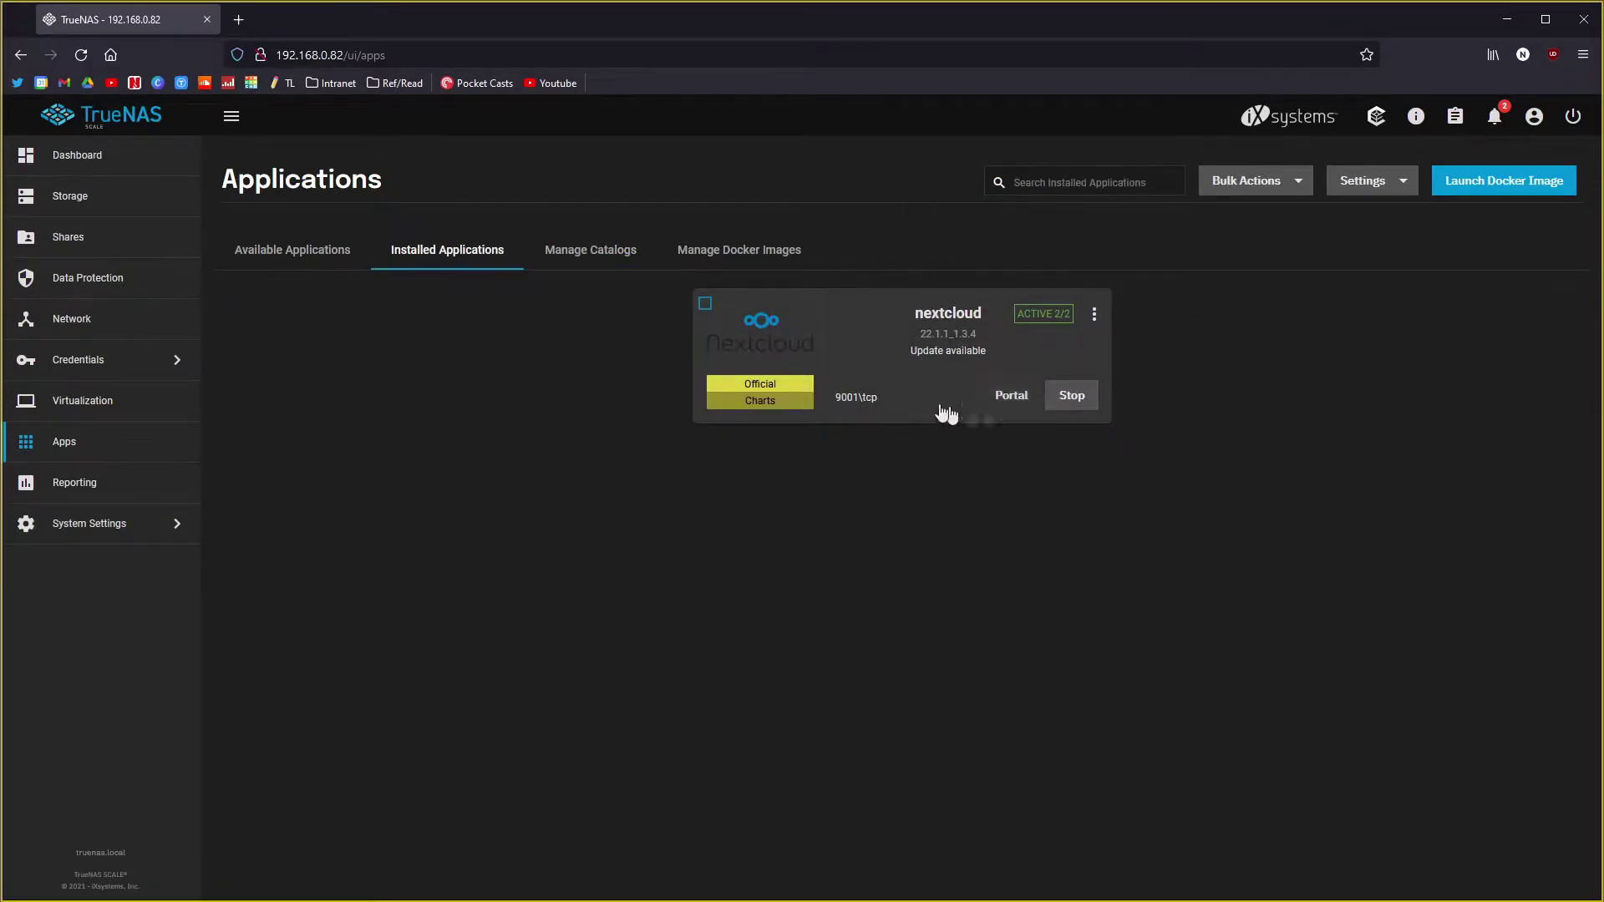
Step: Repeatedly open and close the nextcloud menu listing Upgrade, Roll Back, Edit, Shell, Logs and Delete
click(1095, 315)
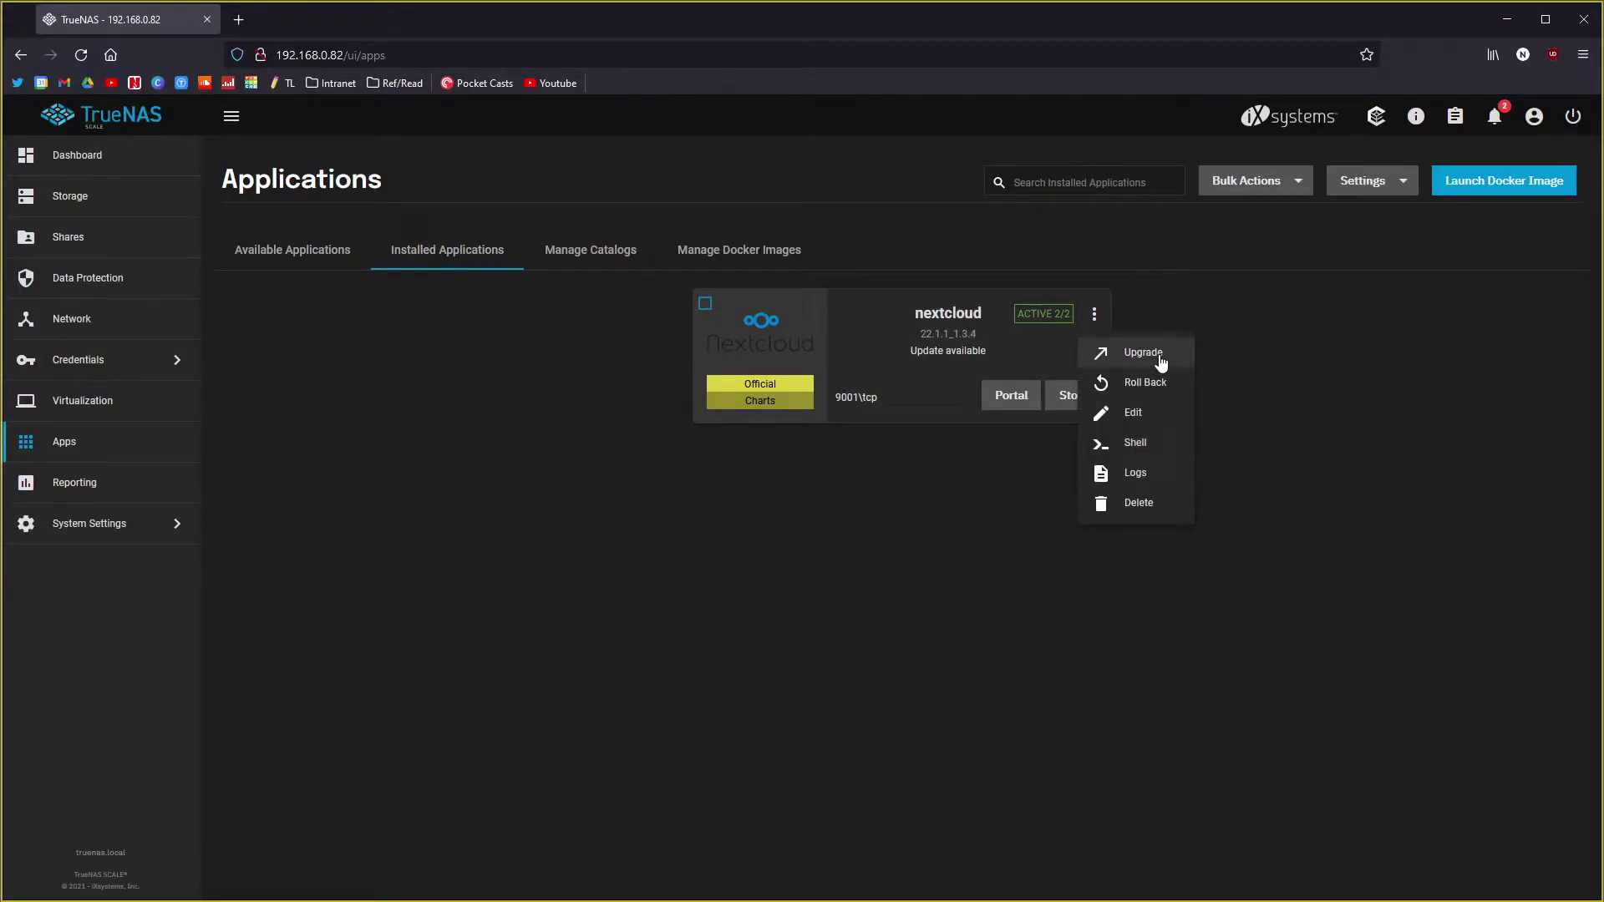
click(749, 609)
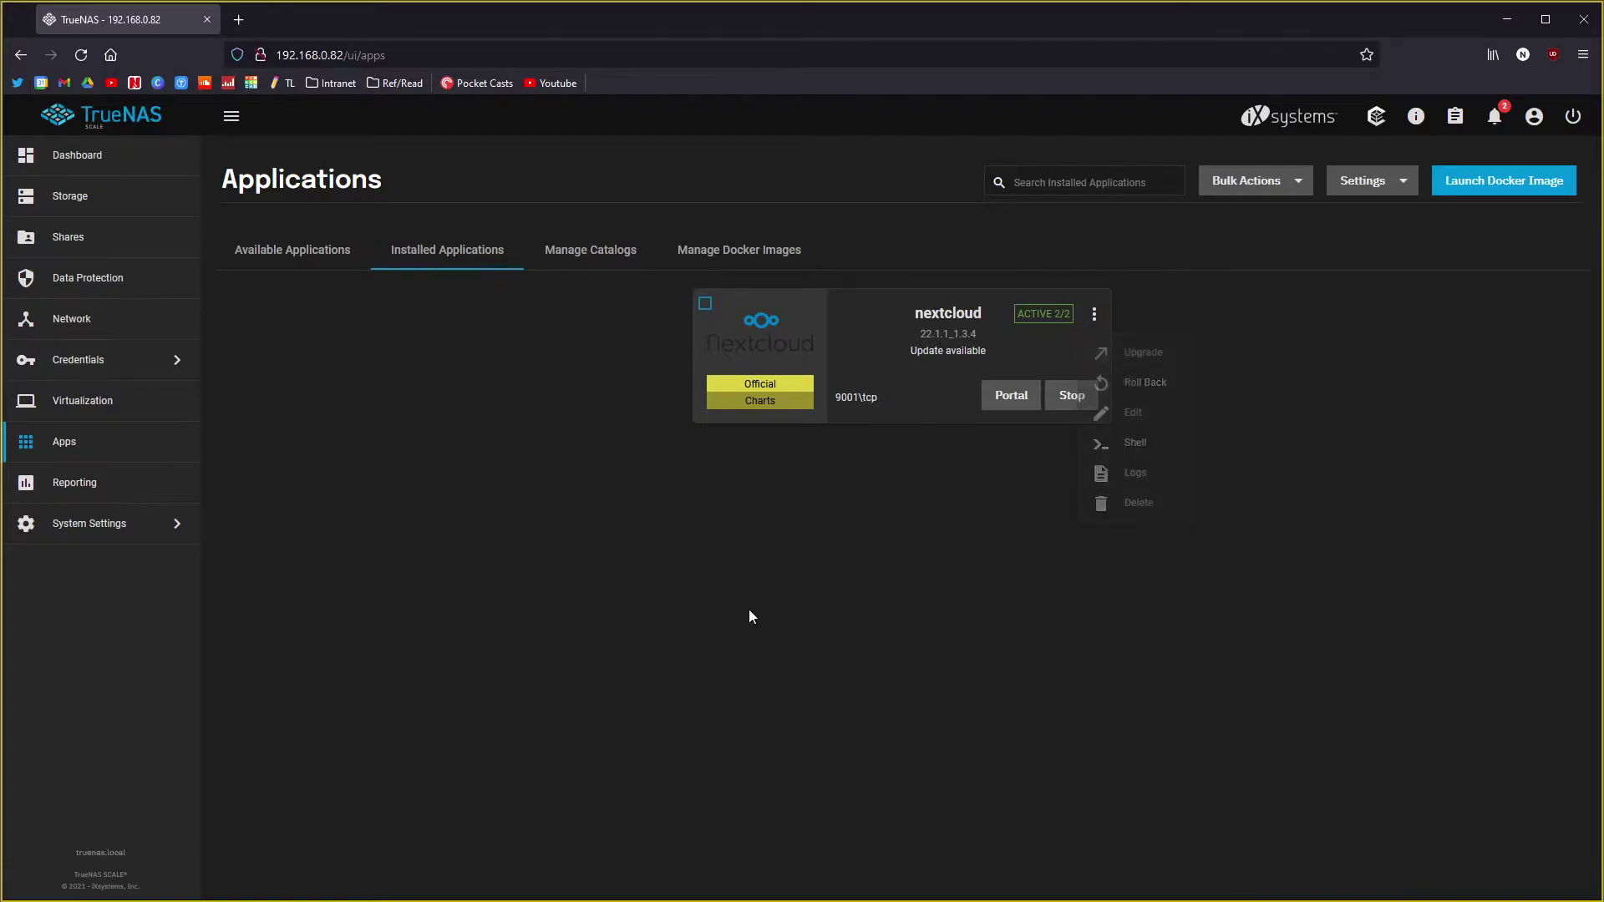
click(1095, 316)
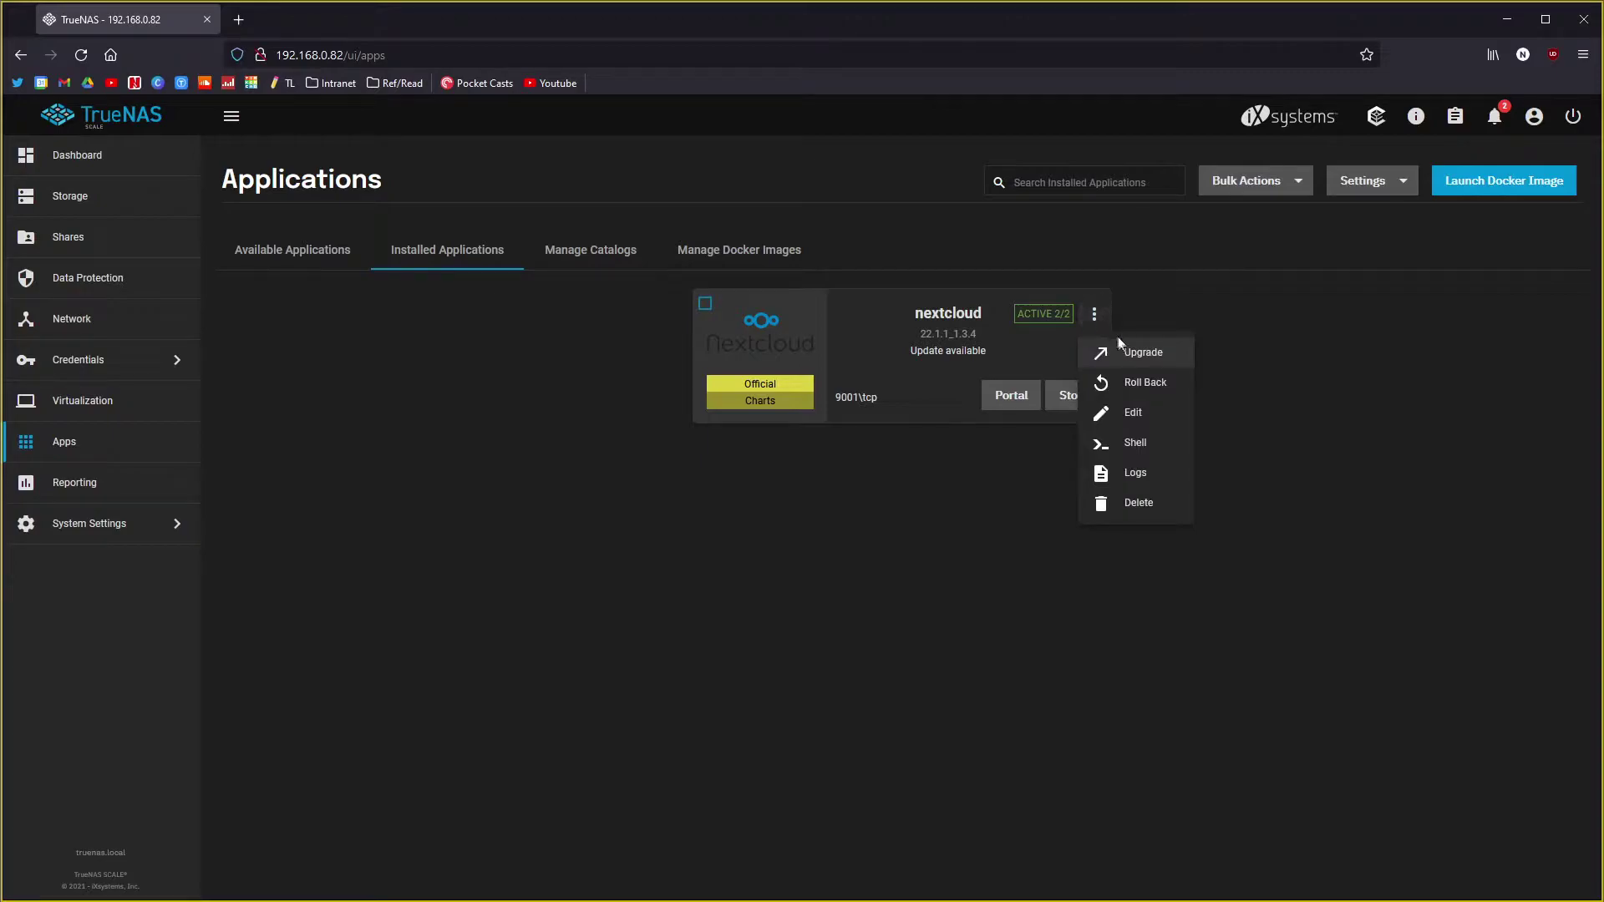
click(804, 532)
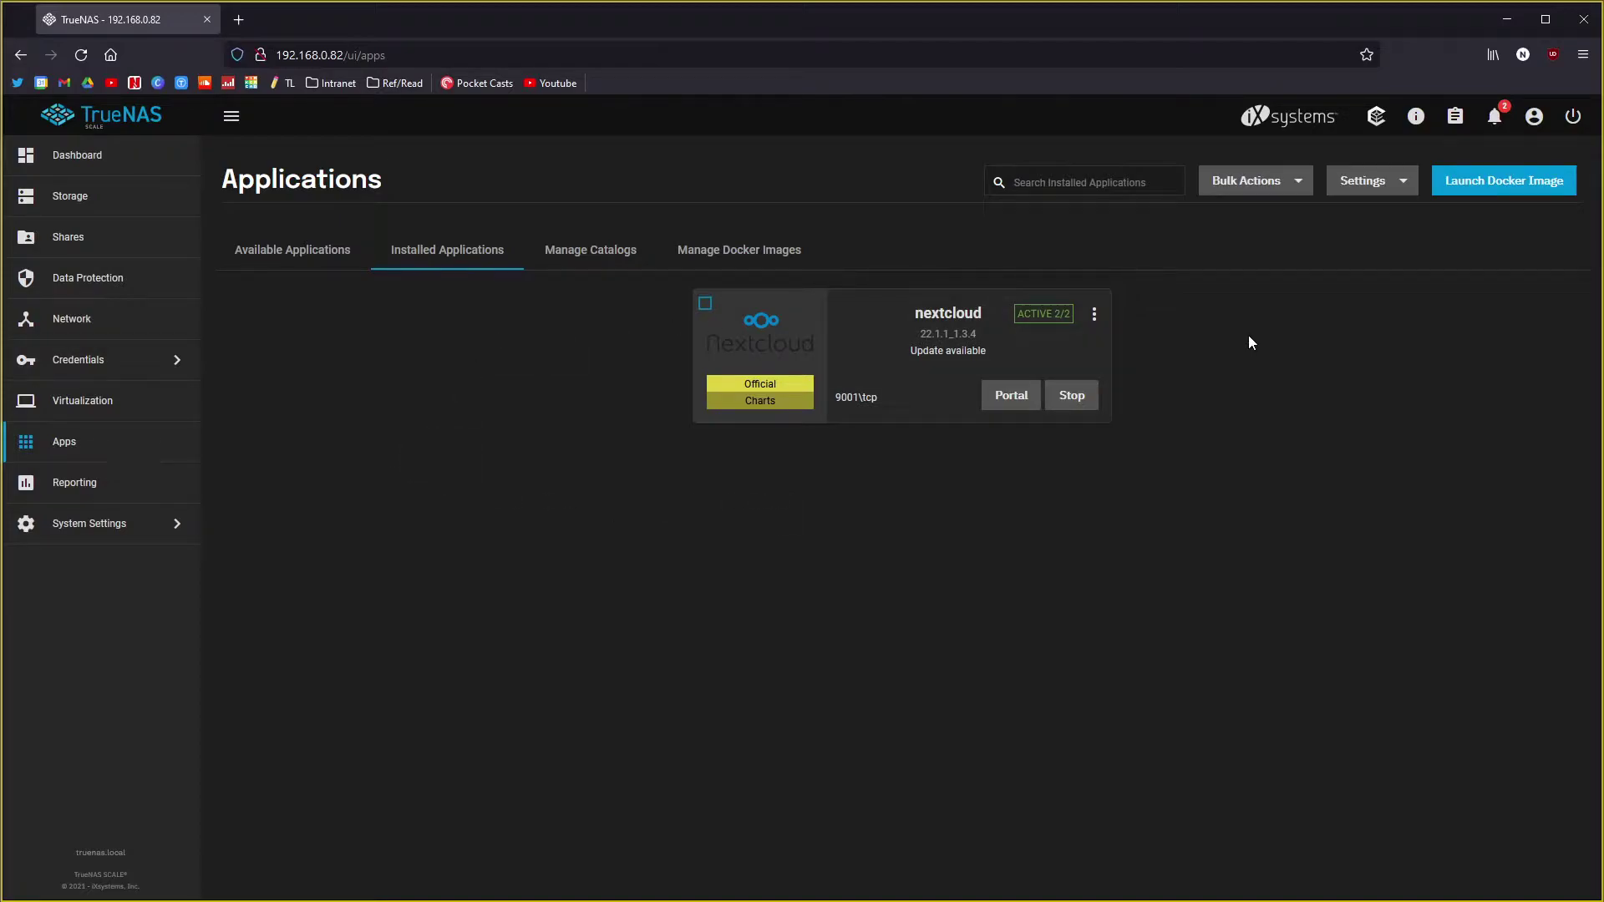
click(1094, 314)
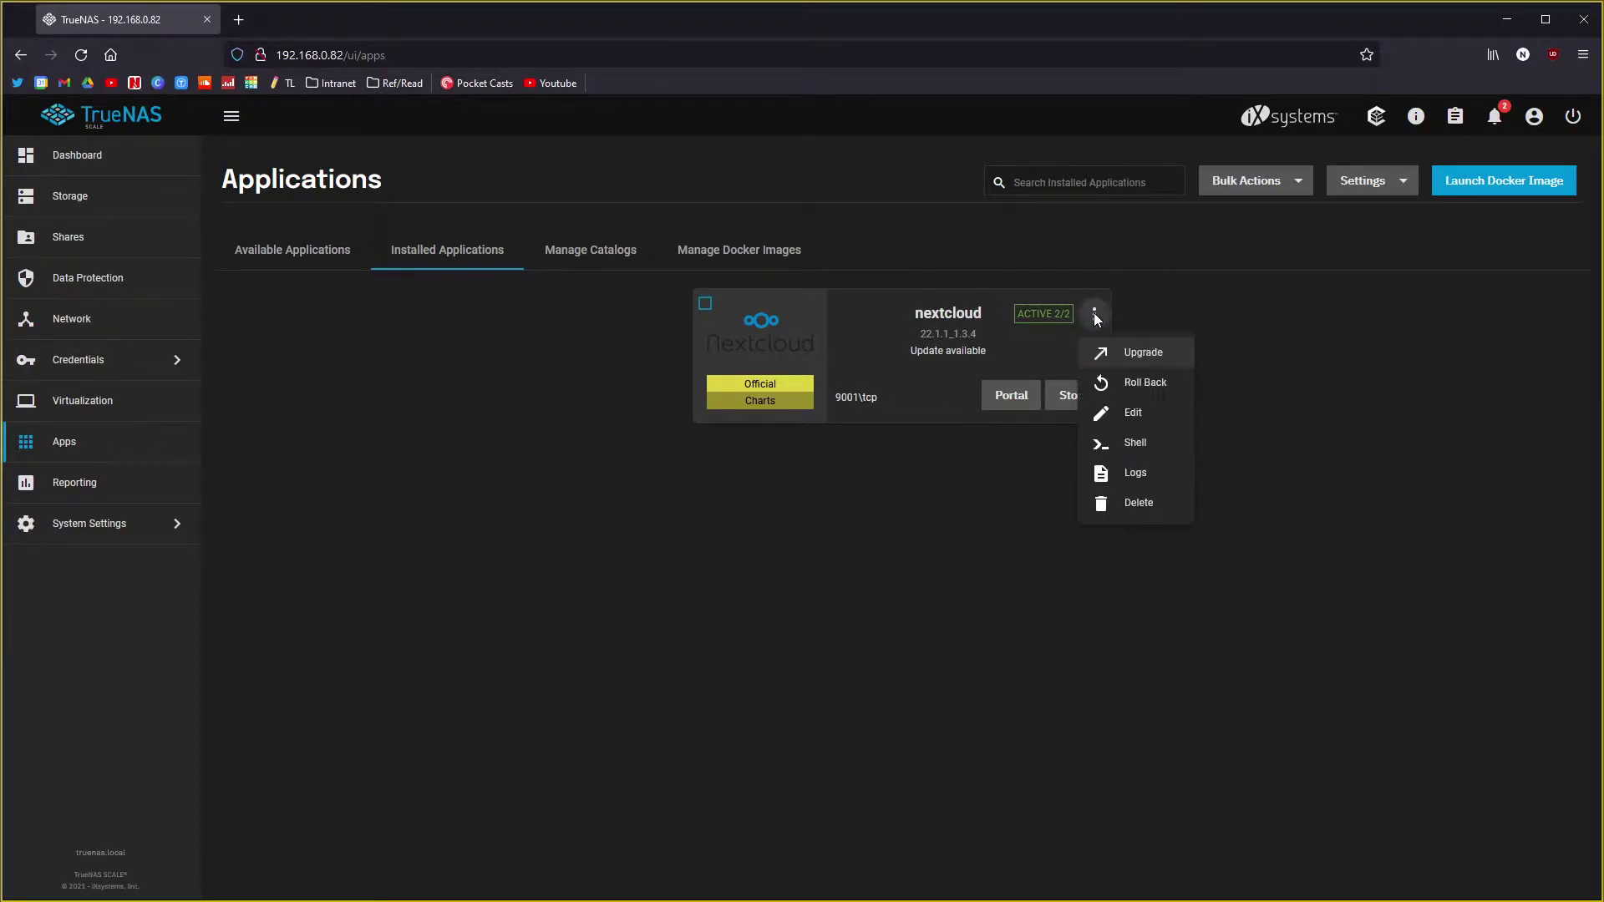
click(874, 485)
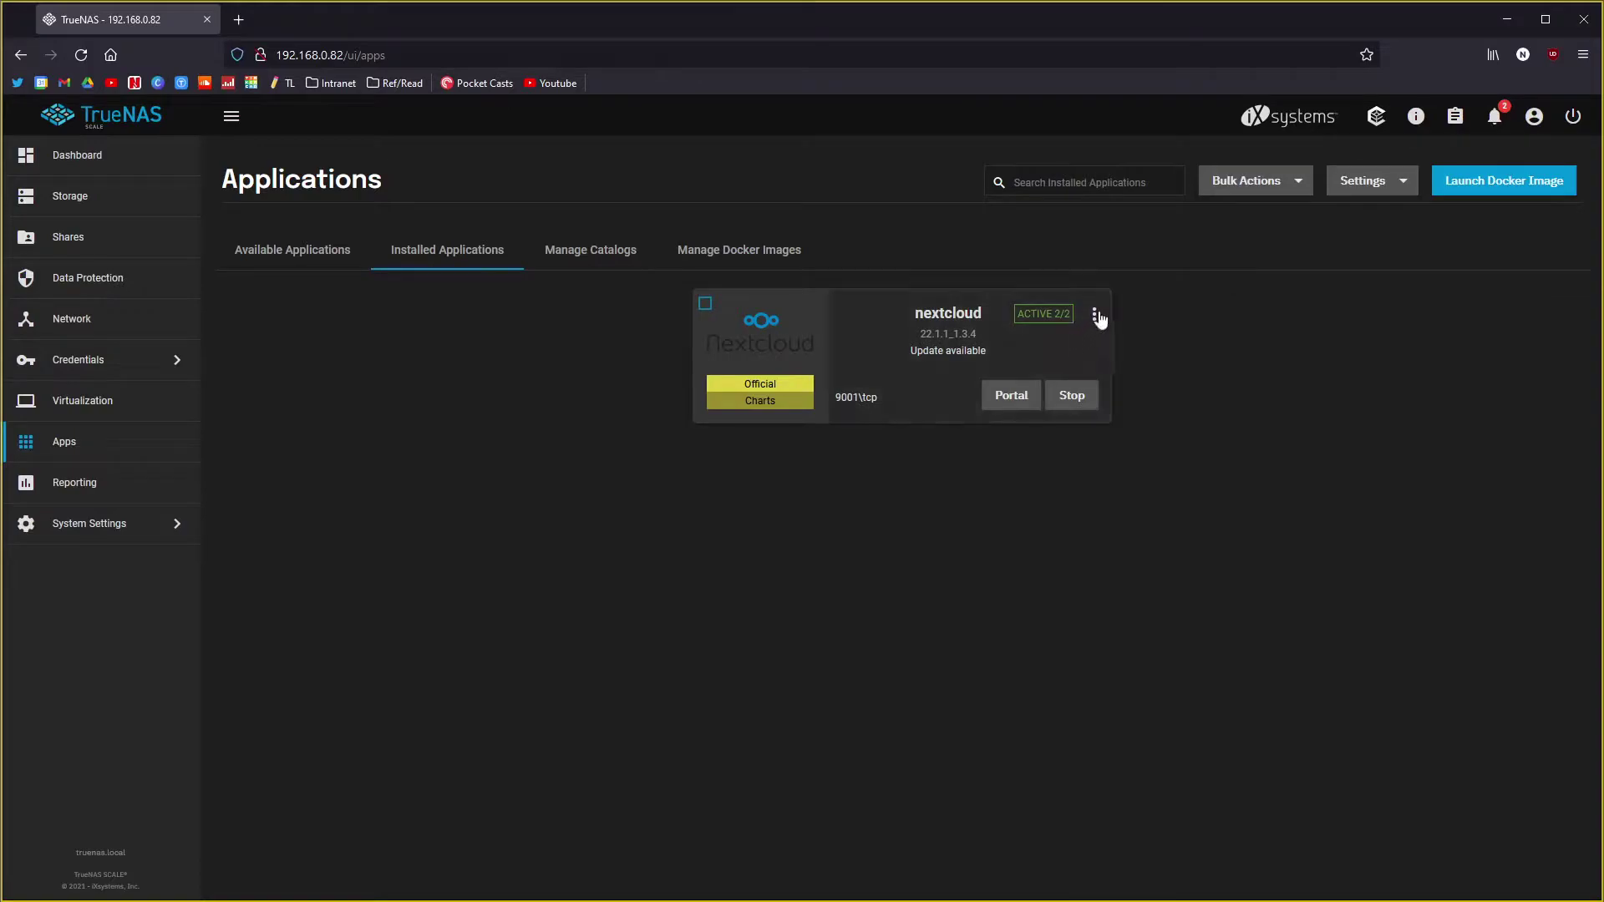
click(1095, 314)
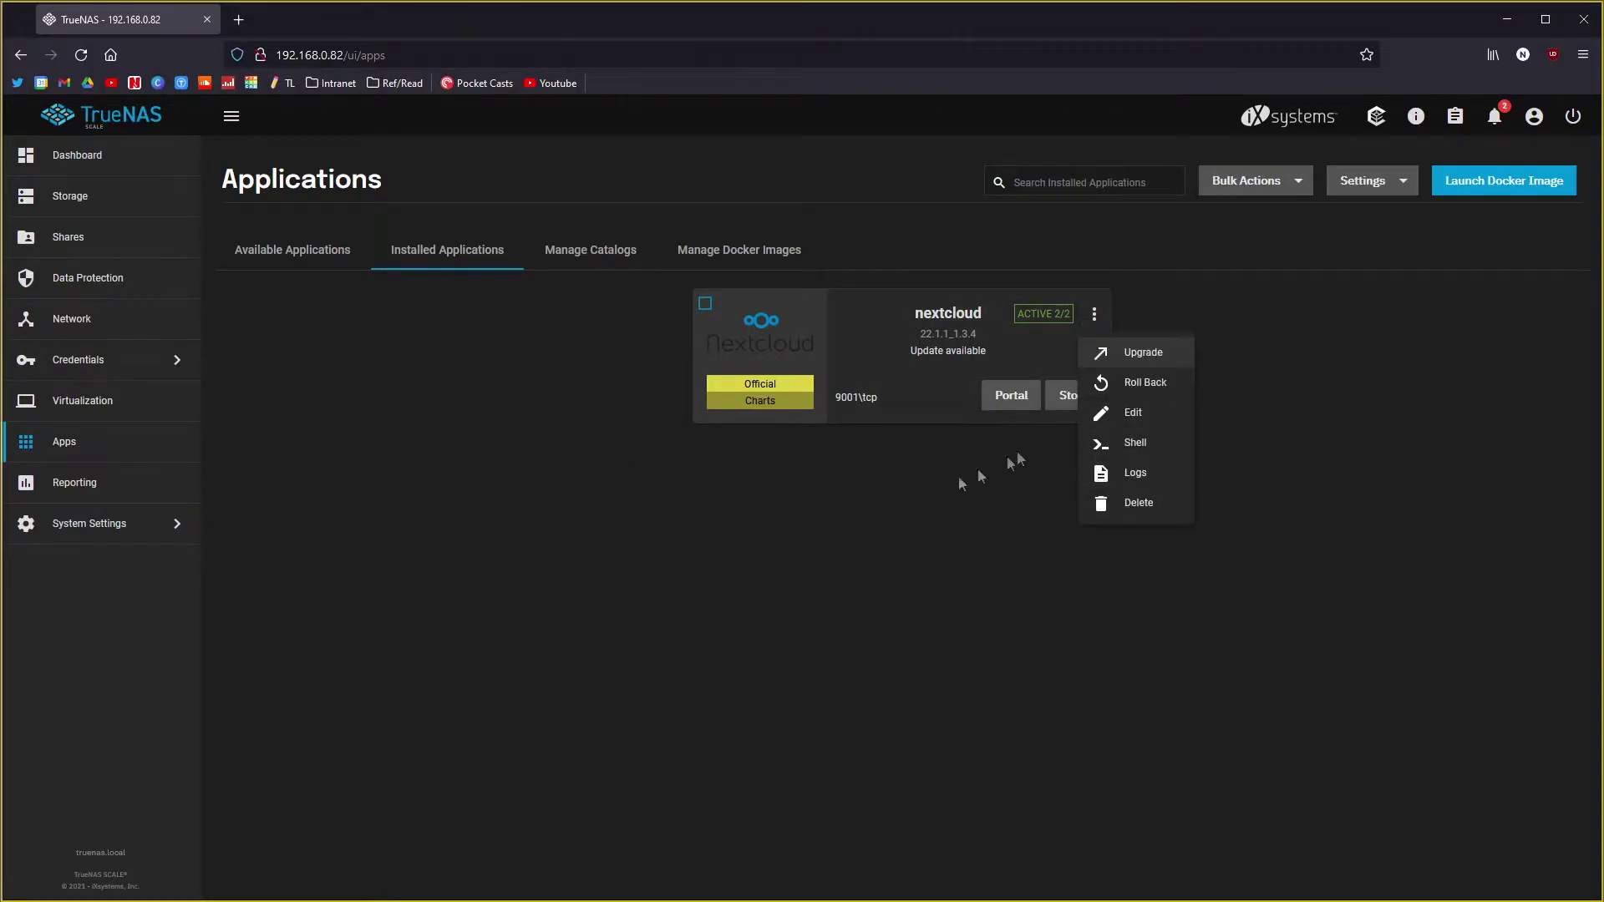
click(303, 499)
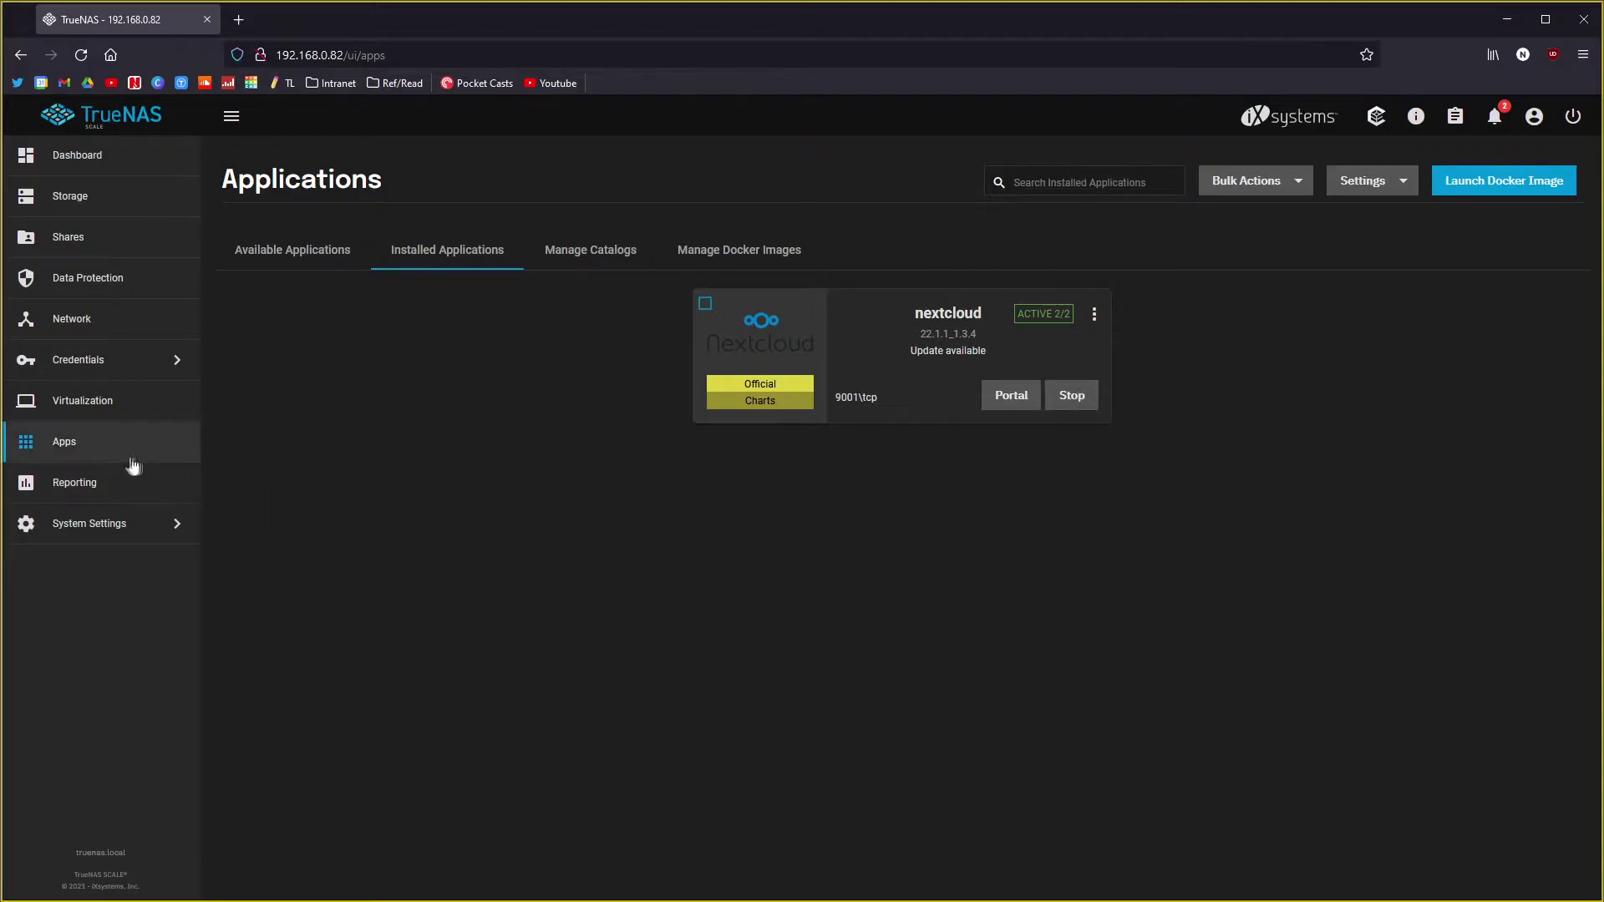
Step: Open the Reporting CPU Usage and System Load graphs and expand the System Settings menu
click(94, 483)
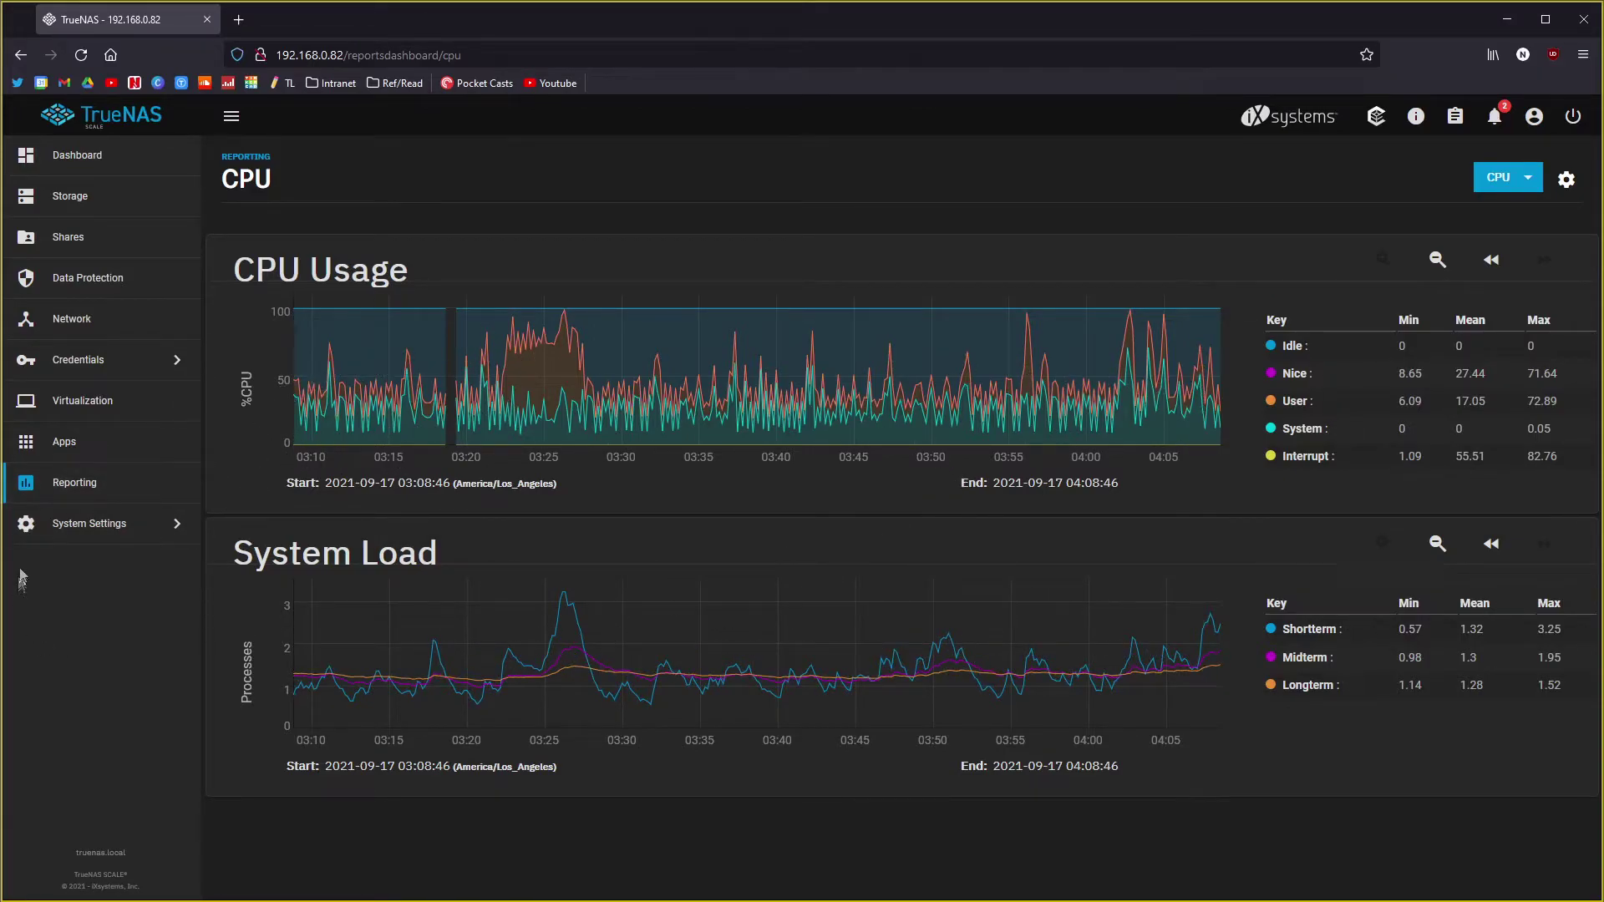
click(99, 522)
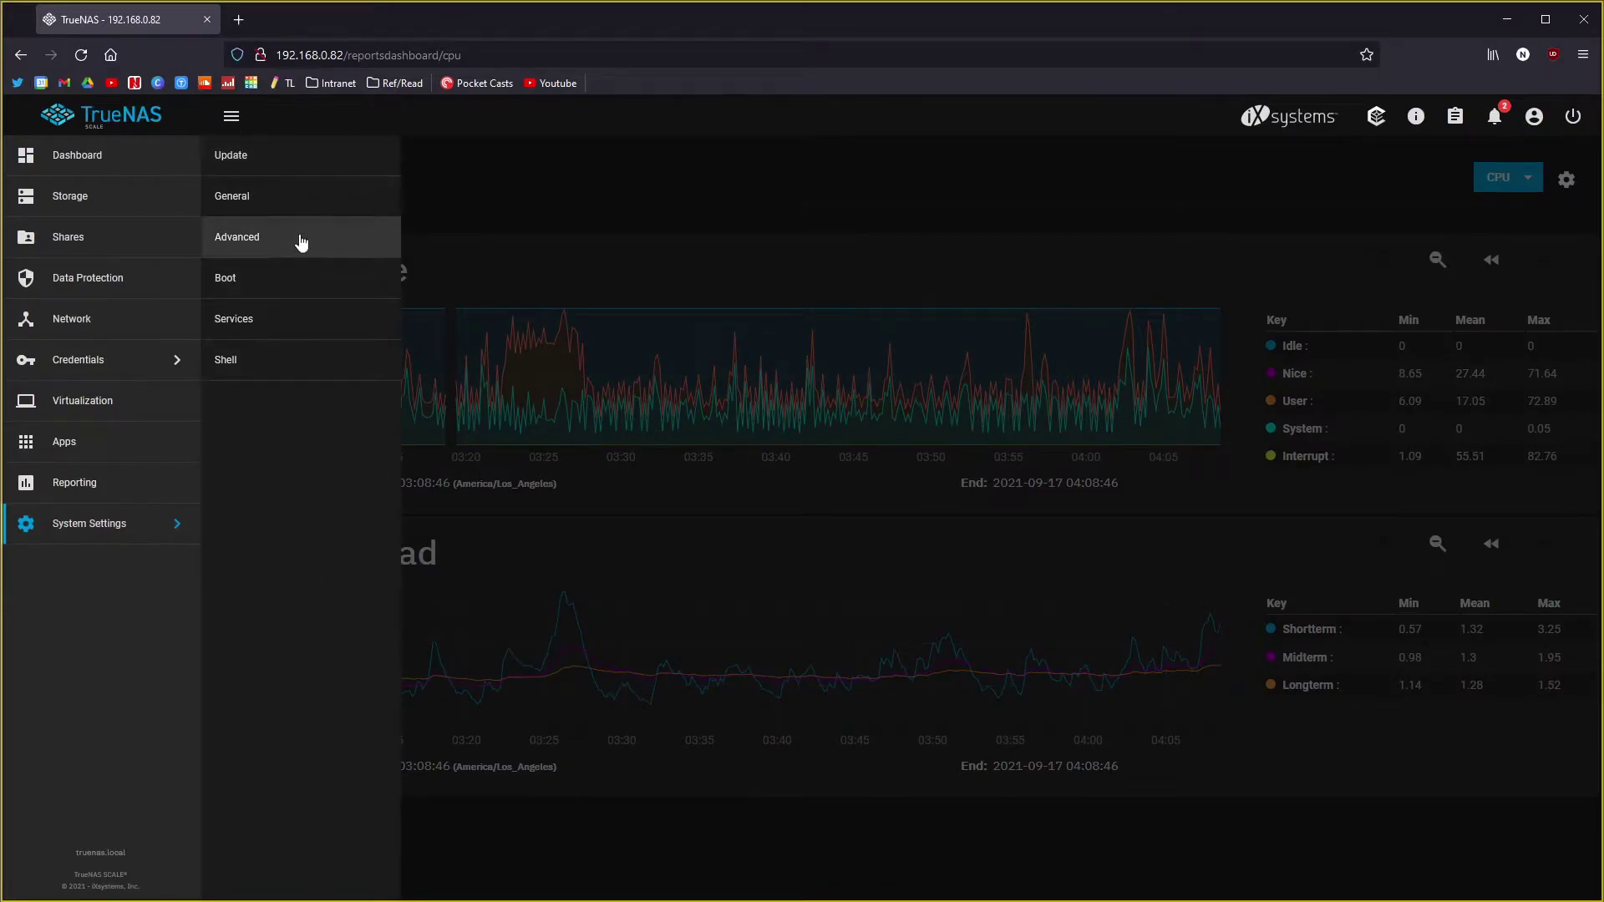
Step: Review the four boot environments, with 21.08-BETA.1 active now and on reboot
click(290, 286)
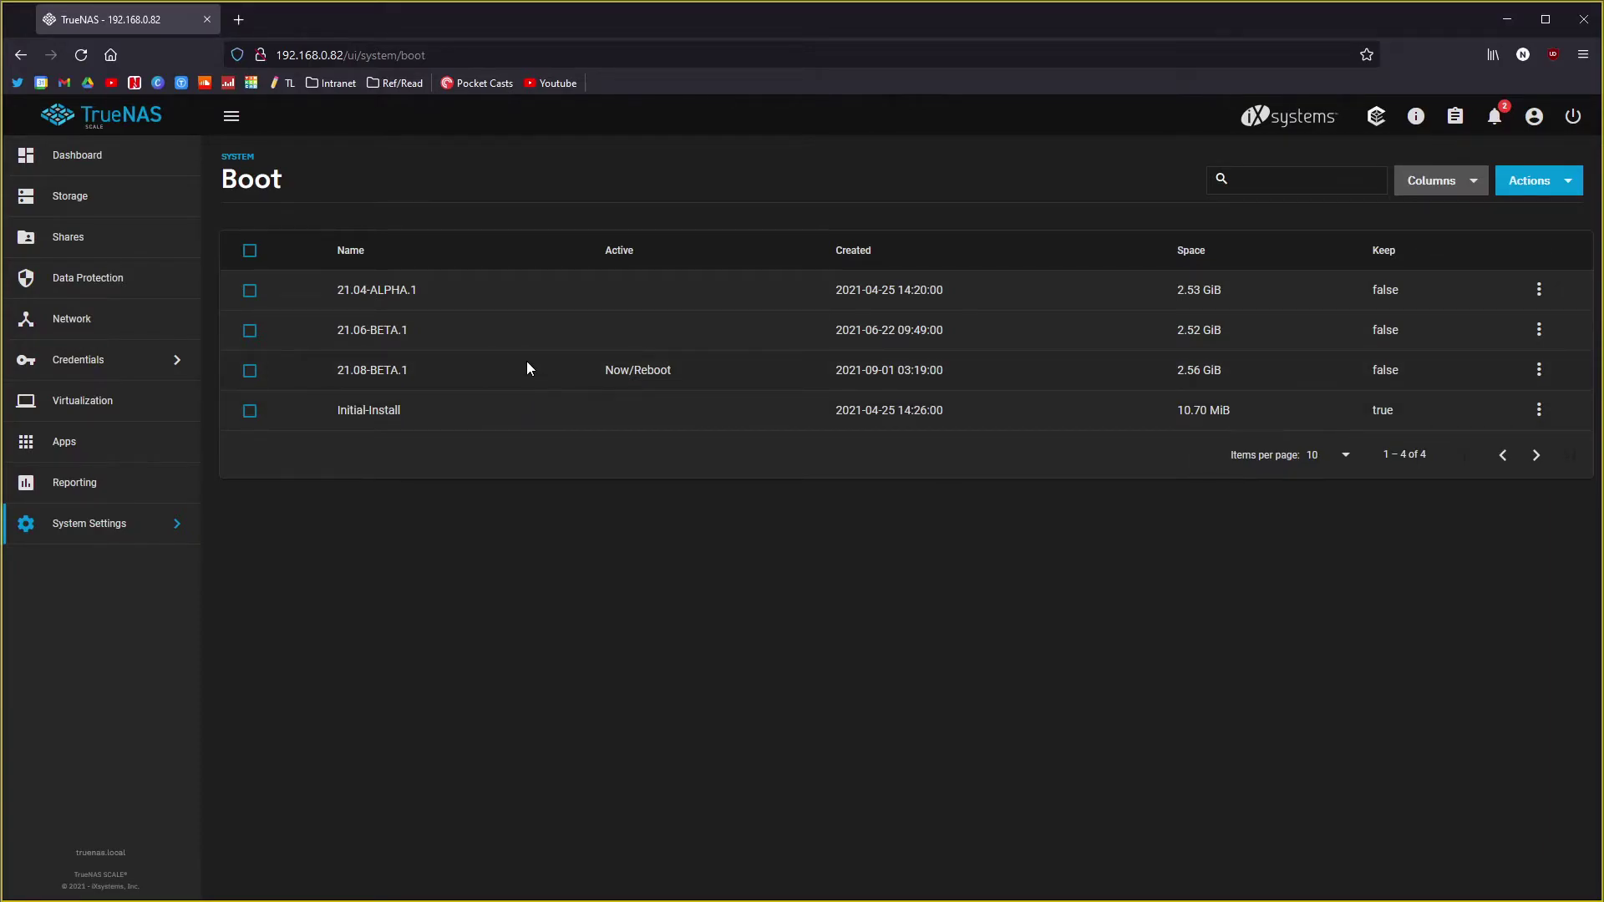
click(107, 530)
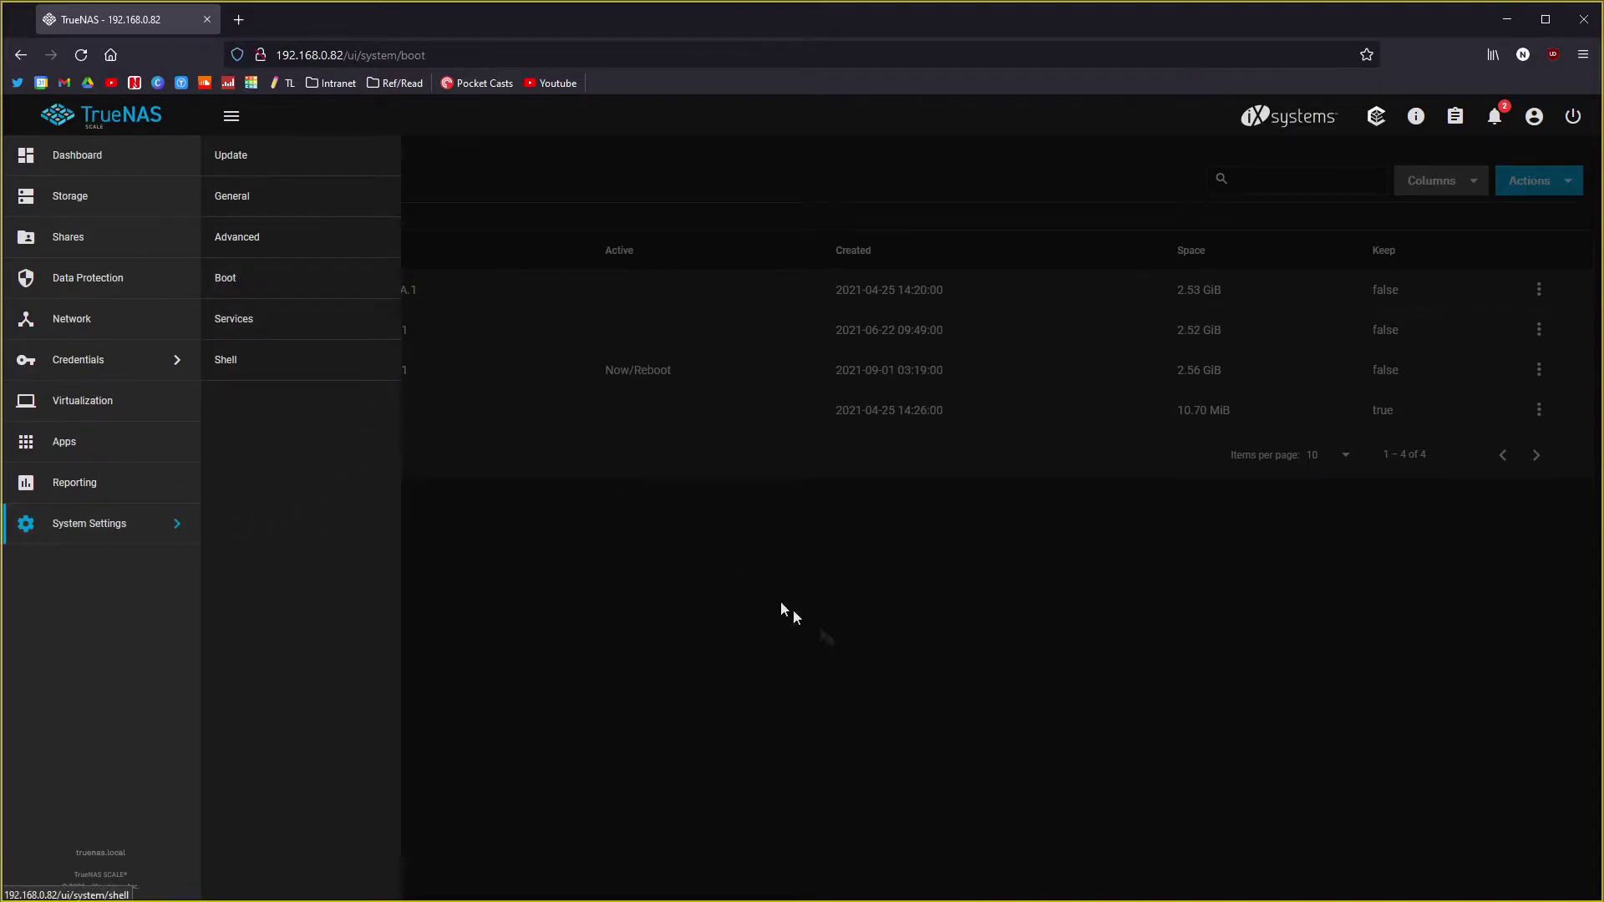
click(716, 563)
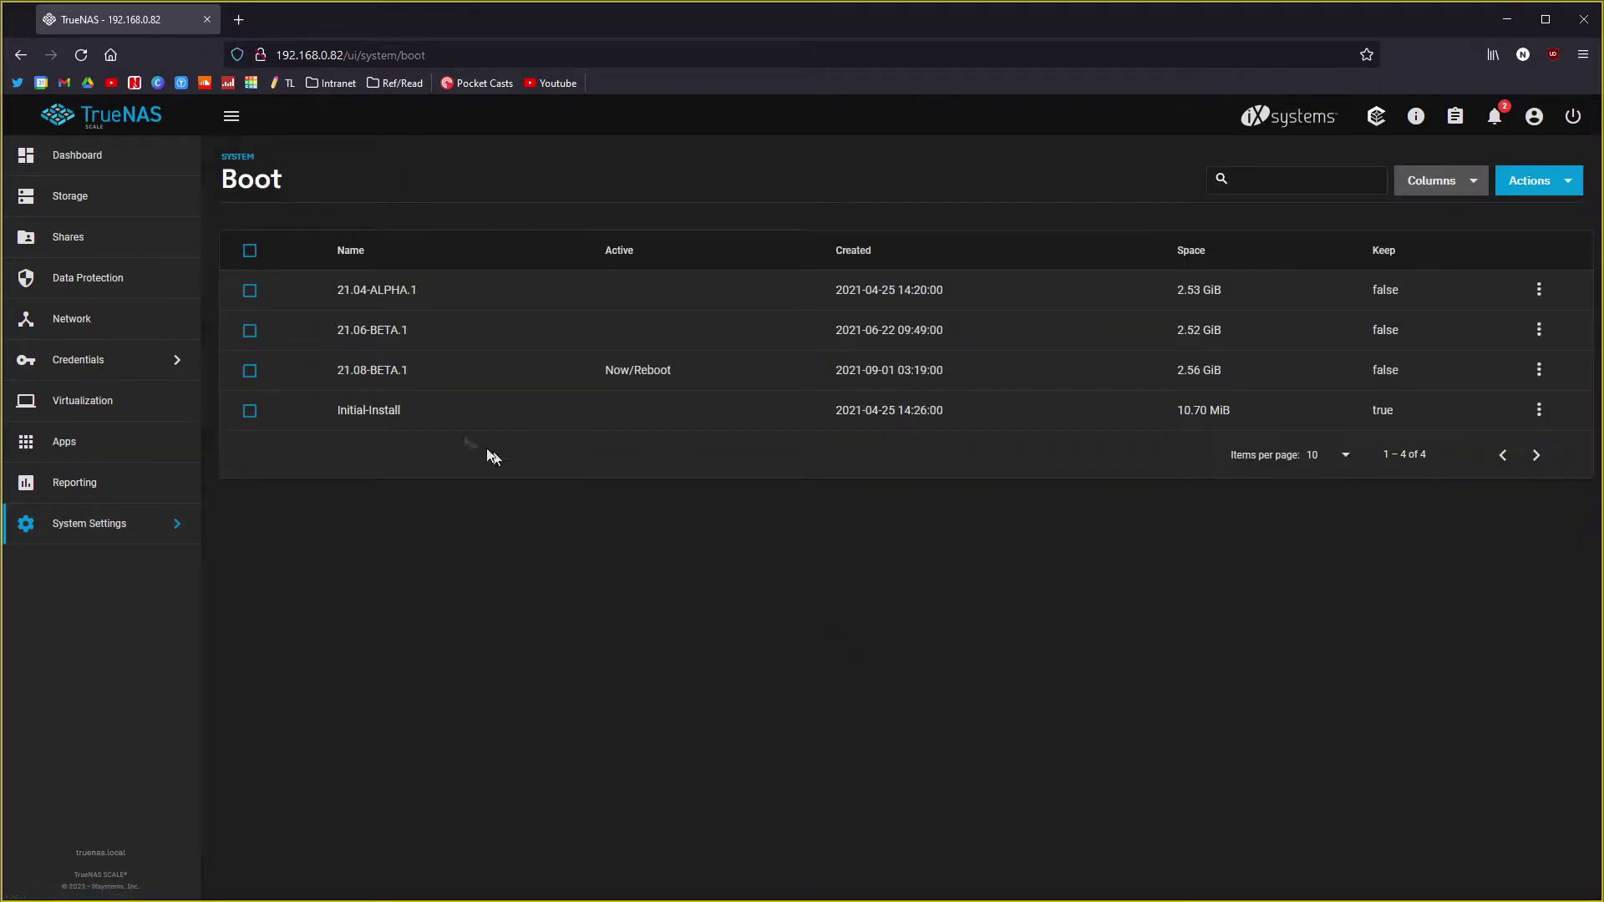
click(131, 536)
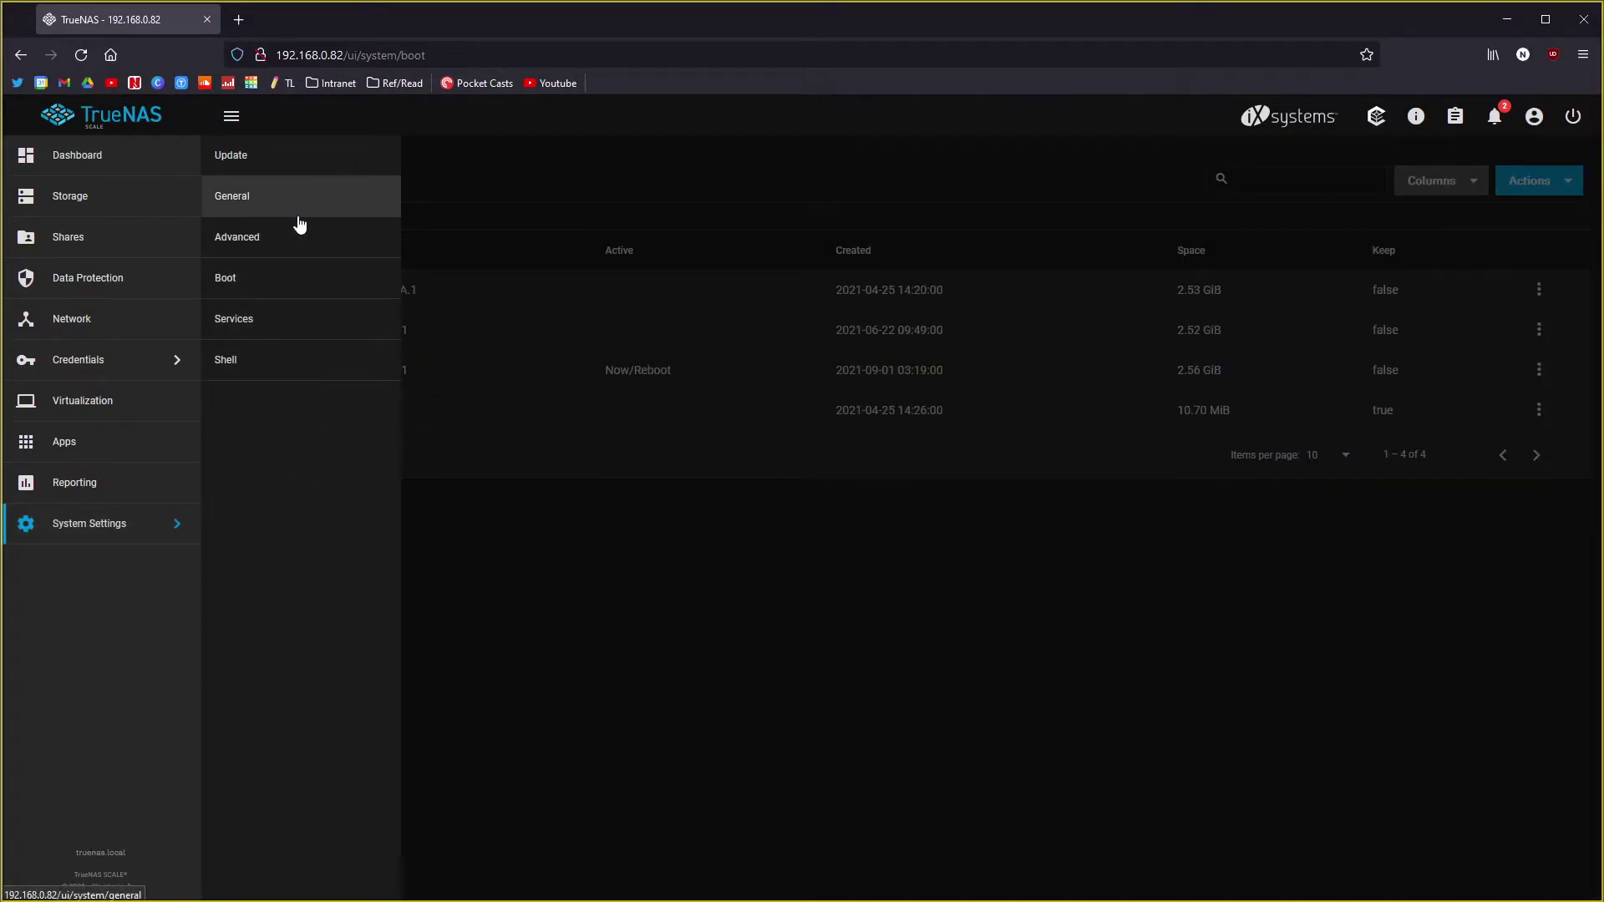
Step: Scroll the Services list, where only S.M.A.R.T. and SMB run, then return to Apps
click(291, 334)
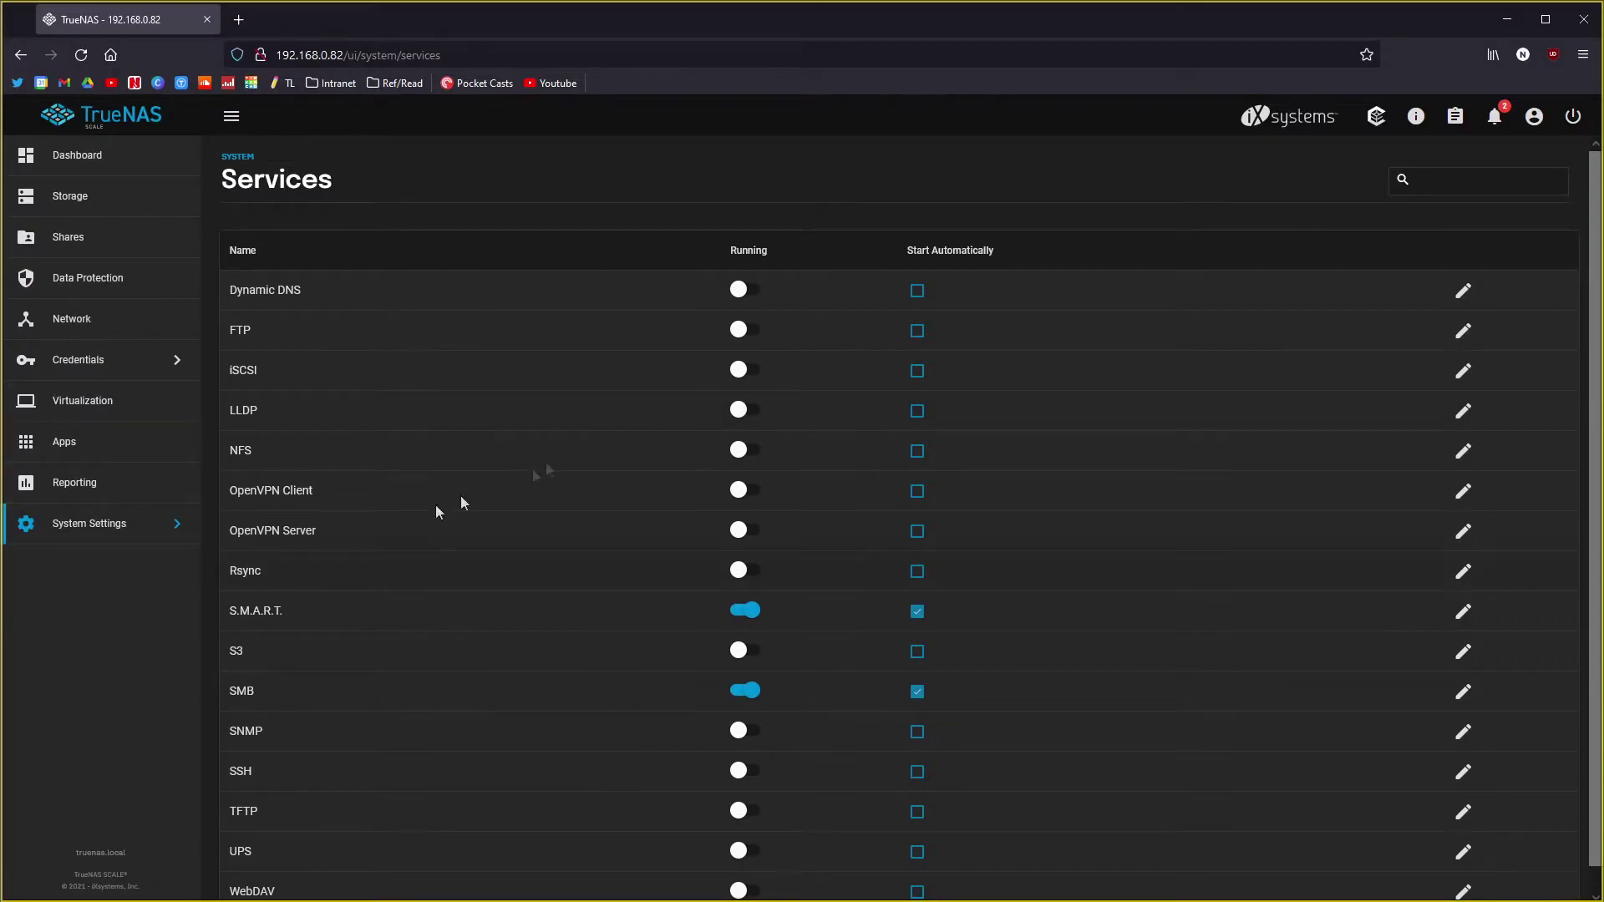
scroll(572, 735, down, 1)
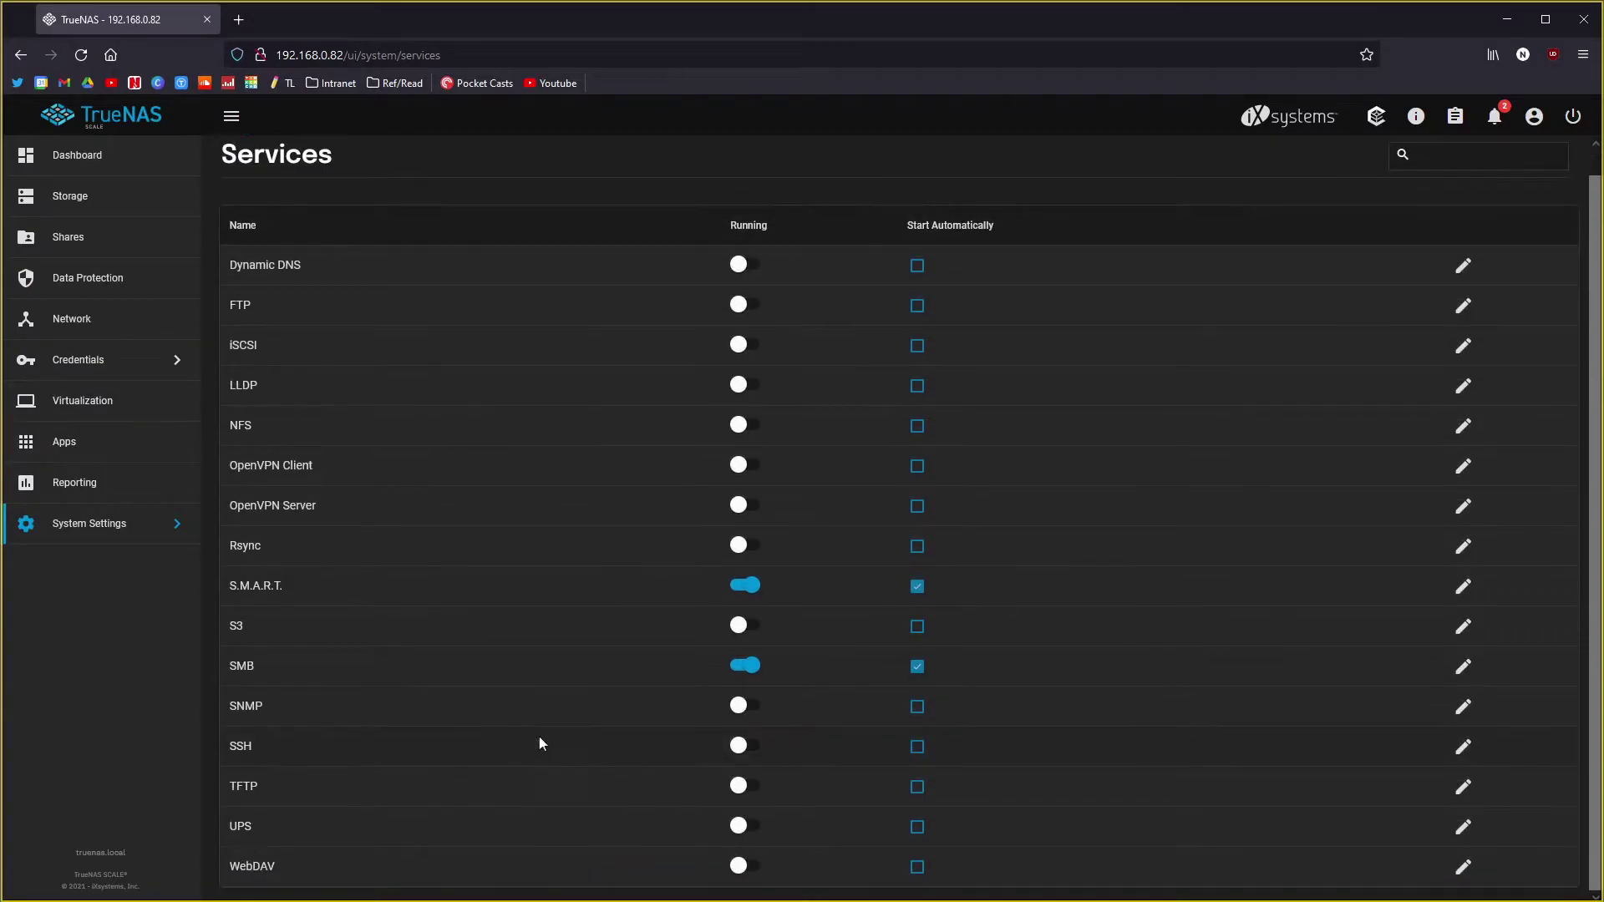
click(101, 527)
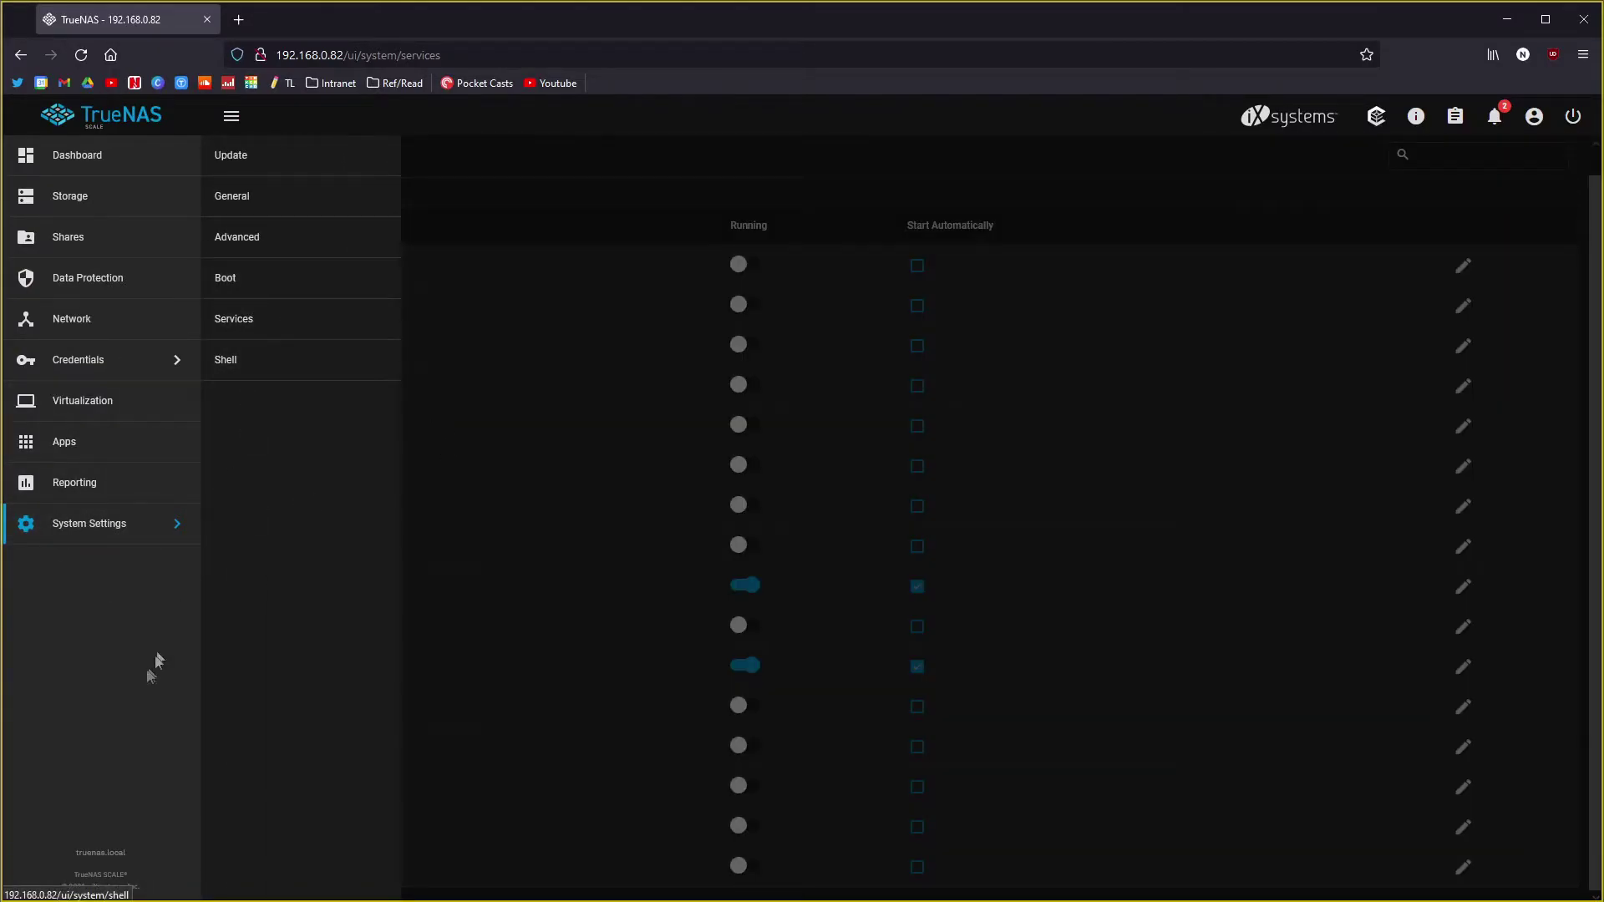
click(96, 444)
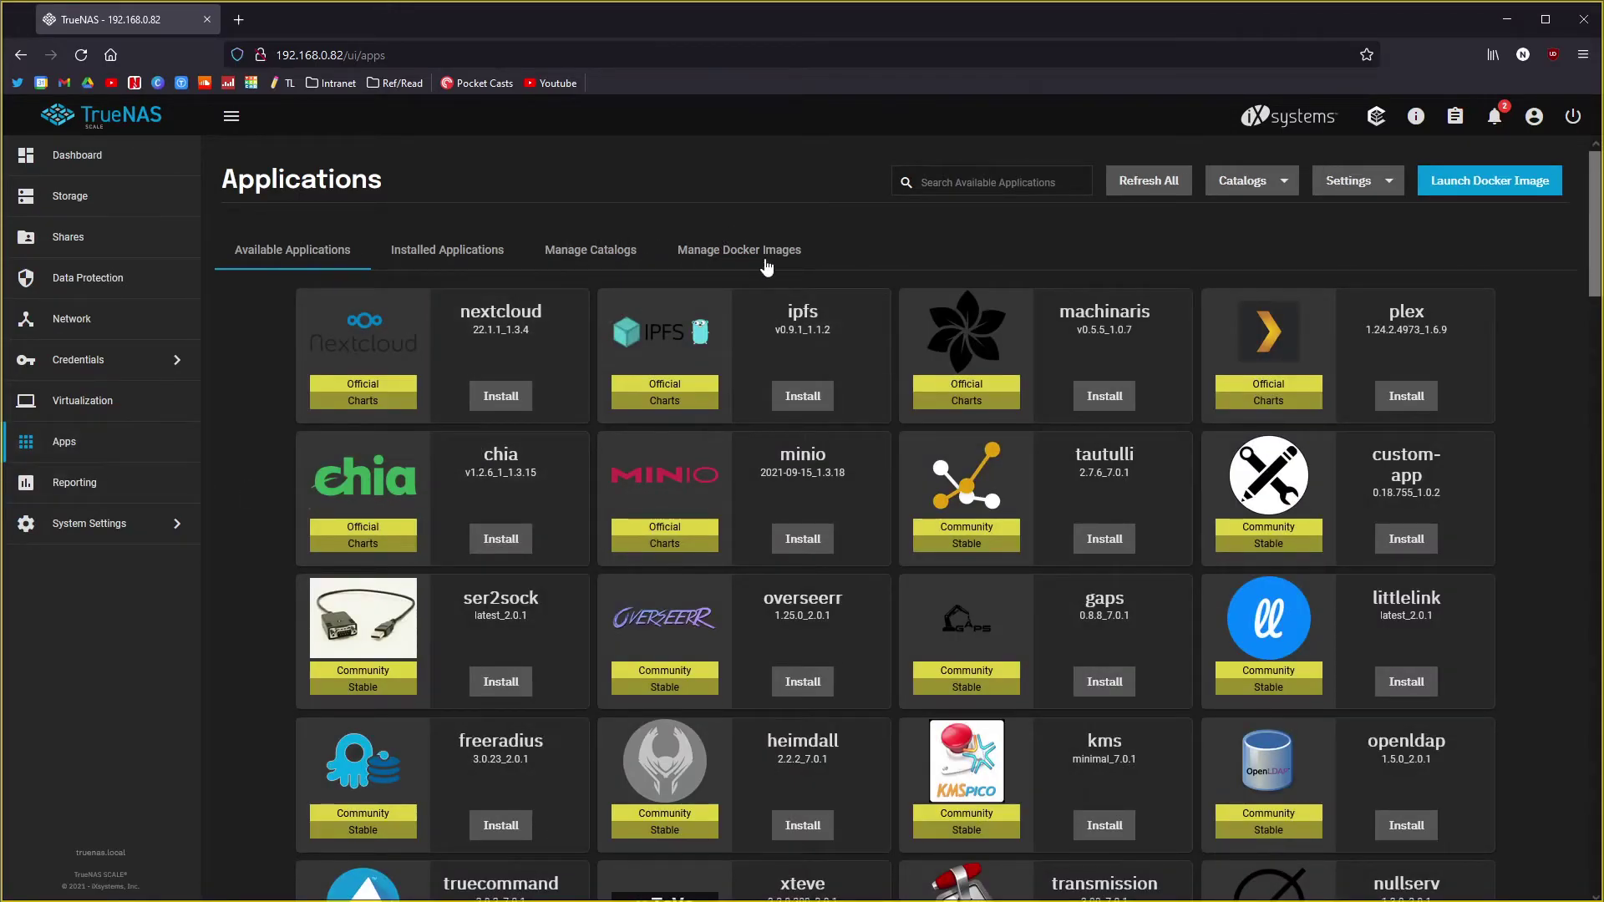
Step: Open Manage Docker Images and highlight the nginx, homeassistant, jellyfin and qbittorrent tags
click(735, 253)
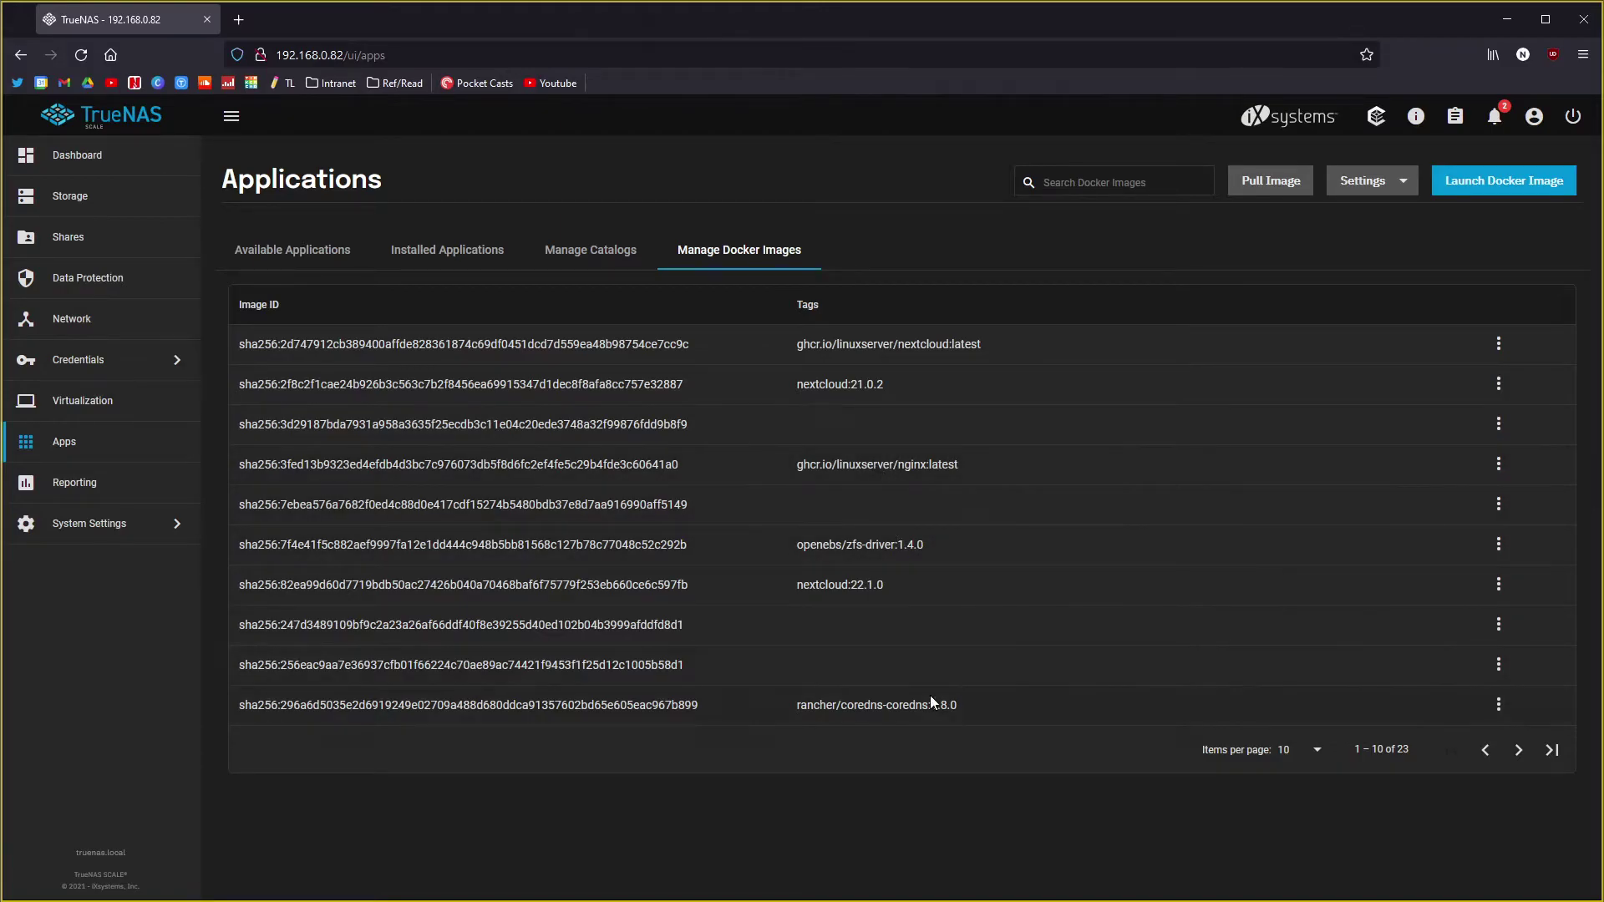
drag(837, 464, 959, 465)
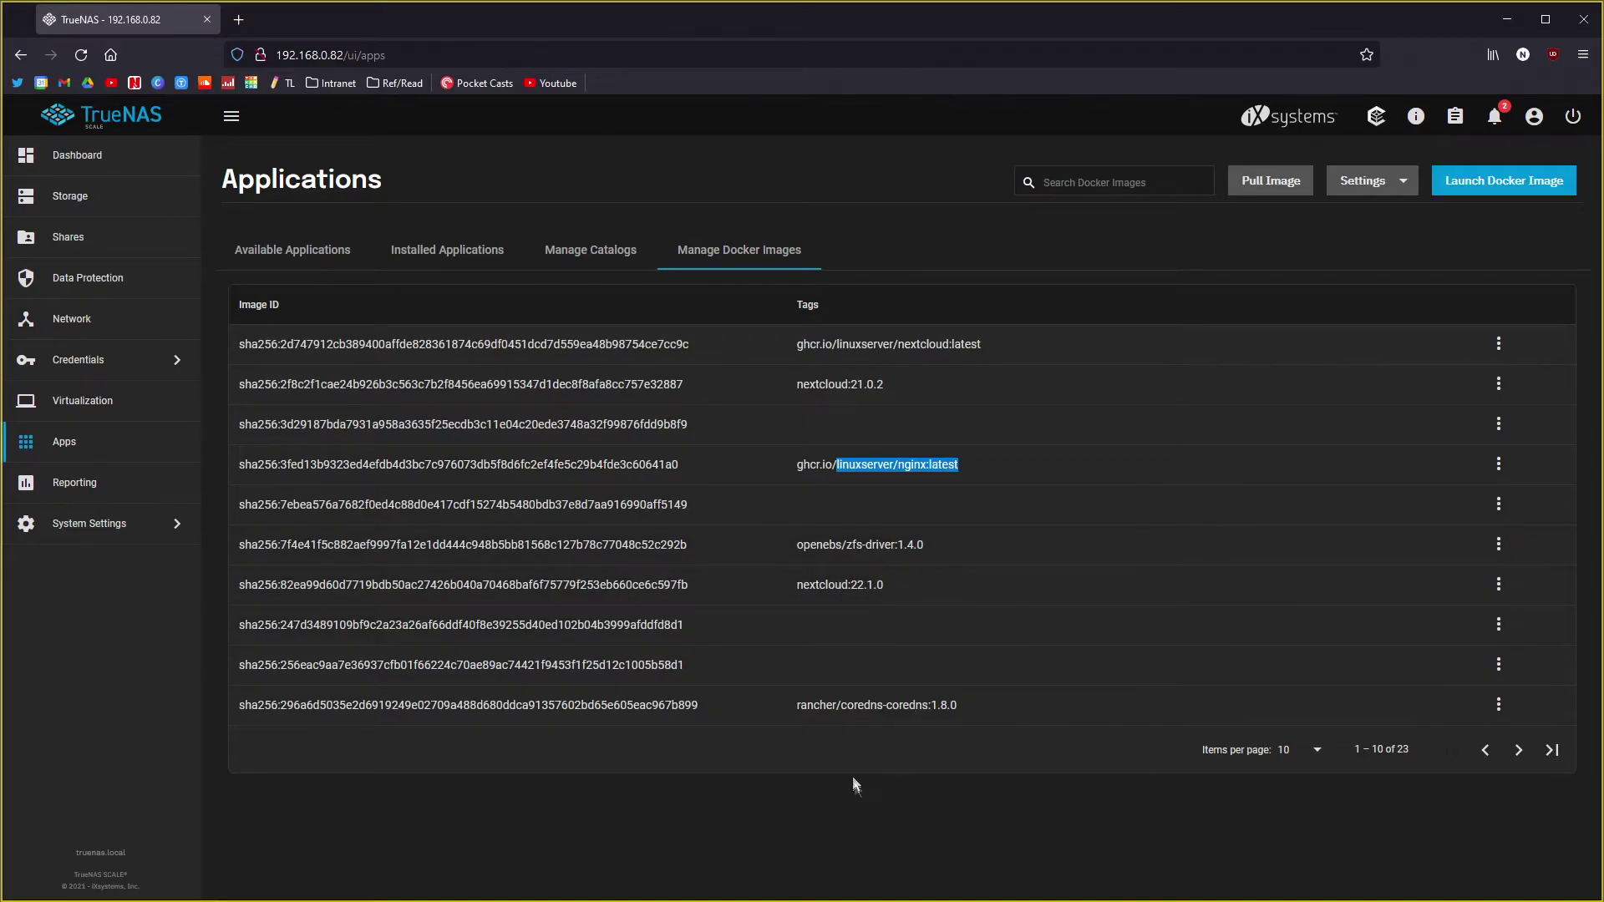
click(1519, 750)
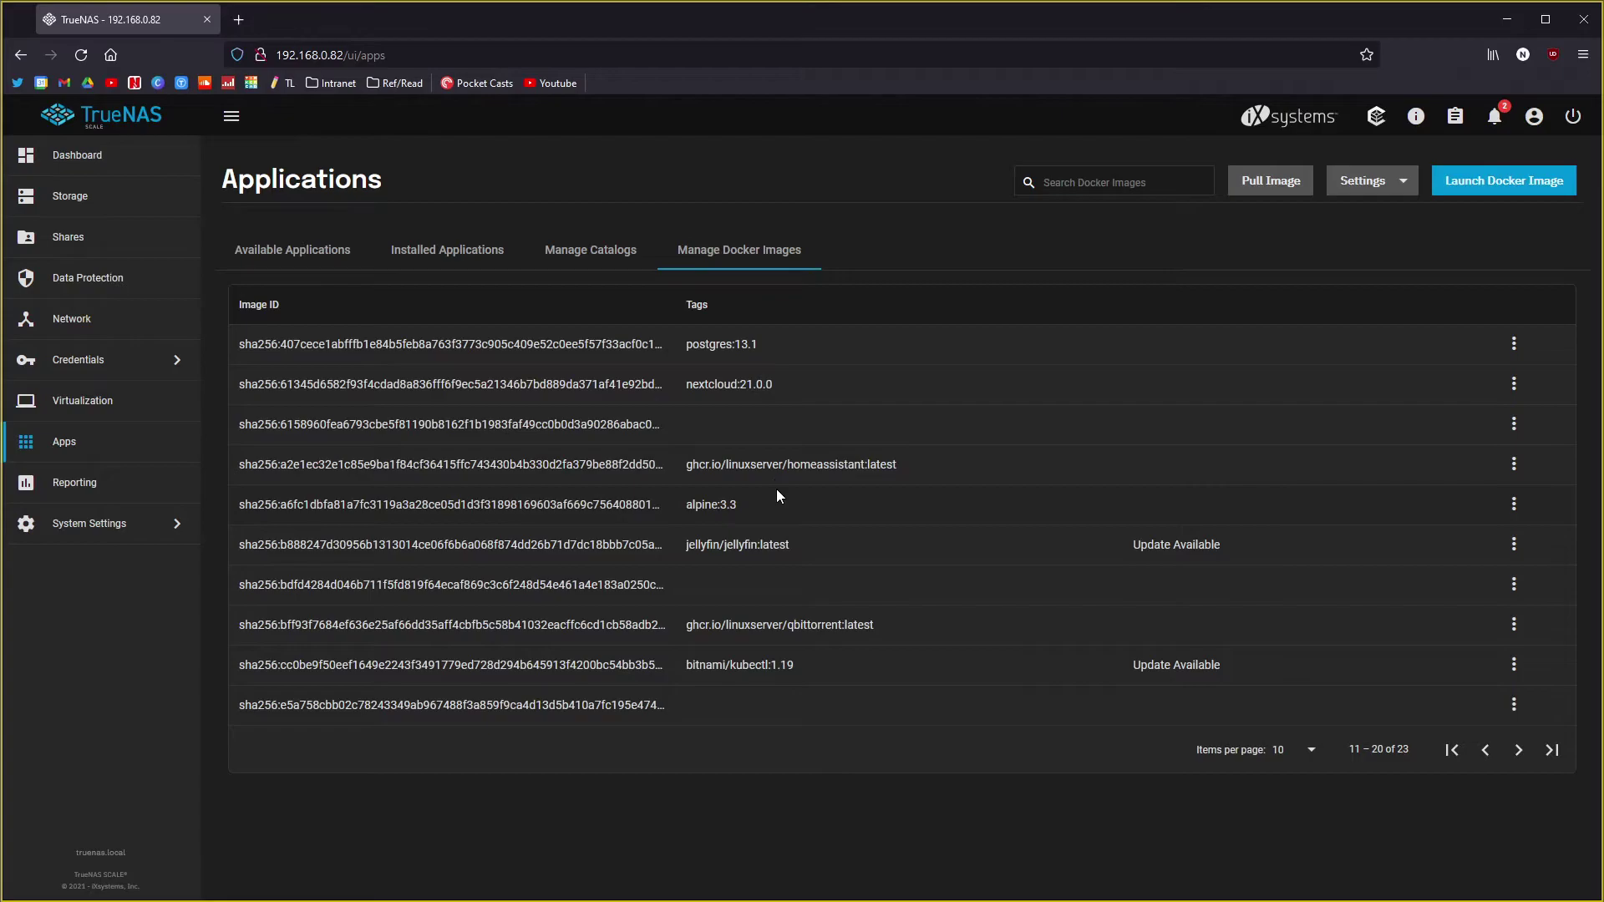
drag(904, 469, 754, 465)
drag(707, 546, 790, 548)
drag(778, 627, 888, 660)
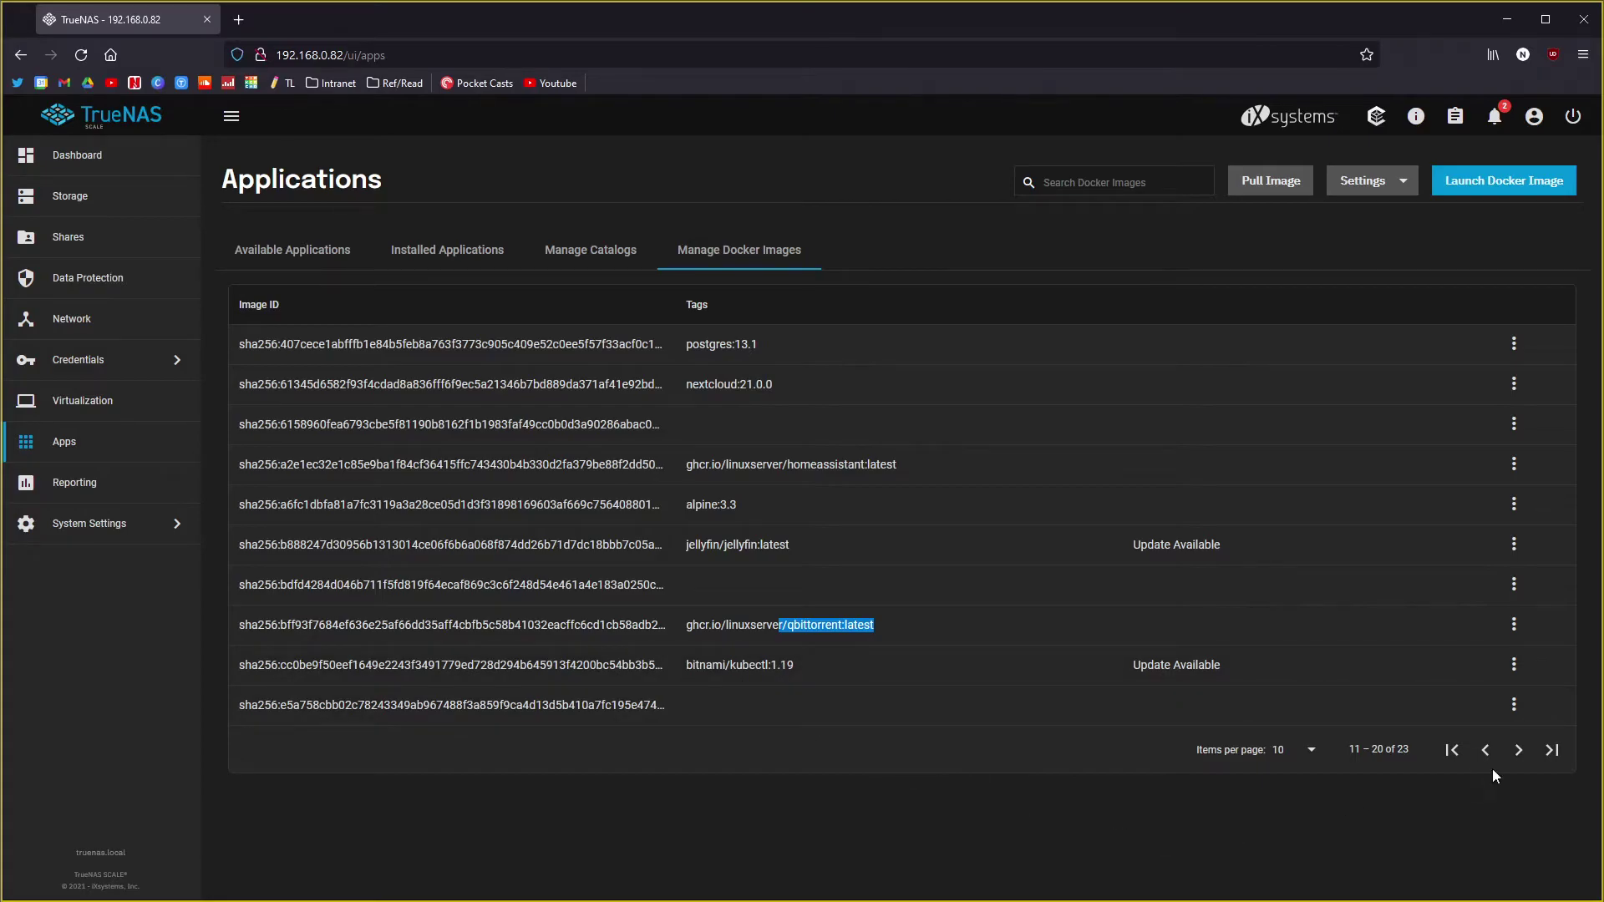
Step: Page back and forth through the 23 images, highlight postgres:13.1, then revisit the application tabs
click(1519, 749)
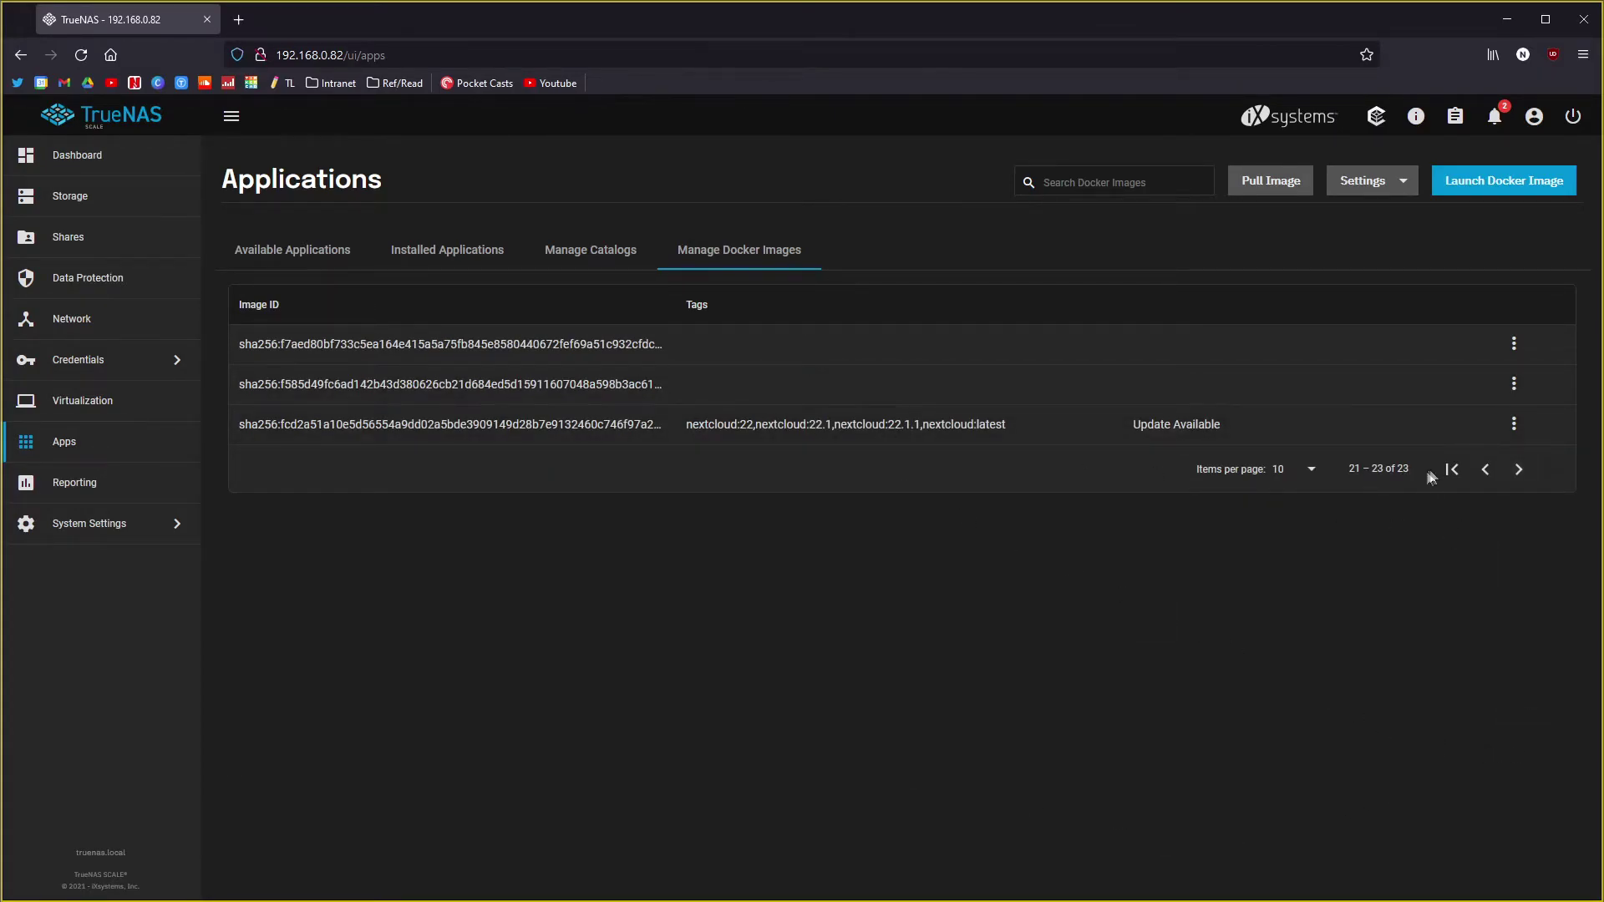
click(1486, 468)
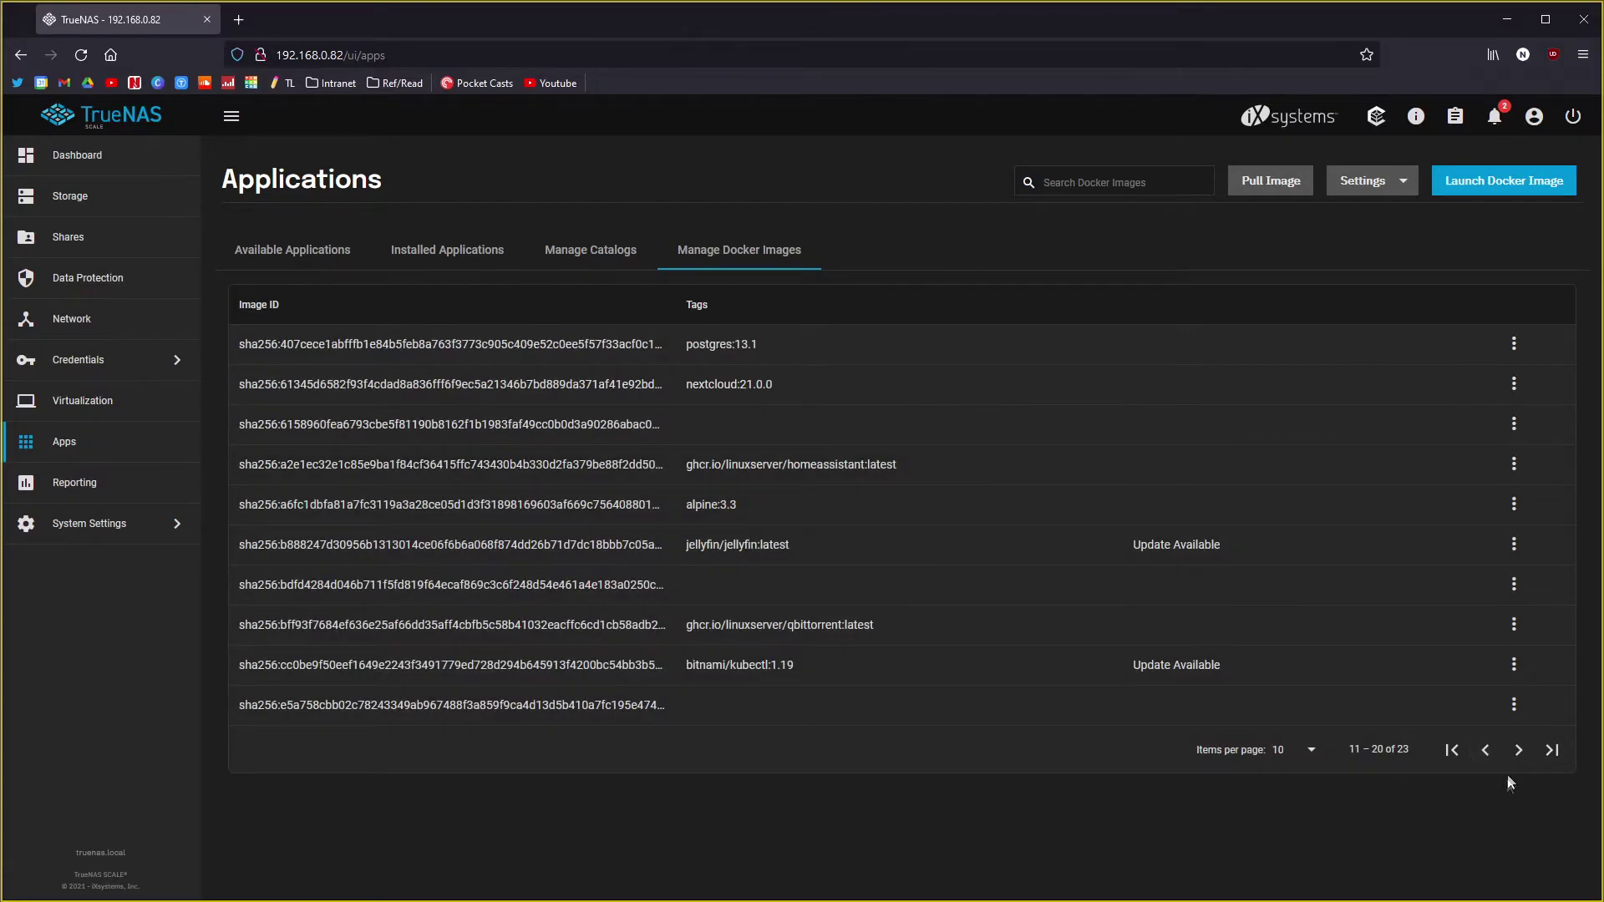
click(1486, 750)
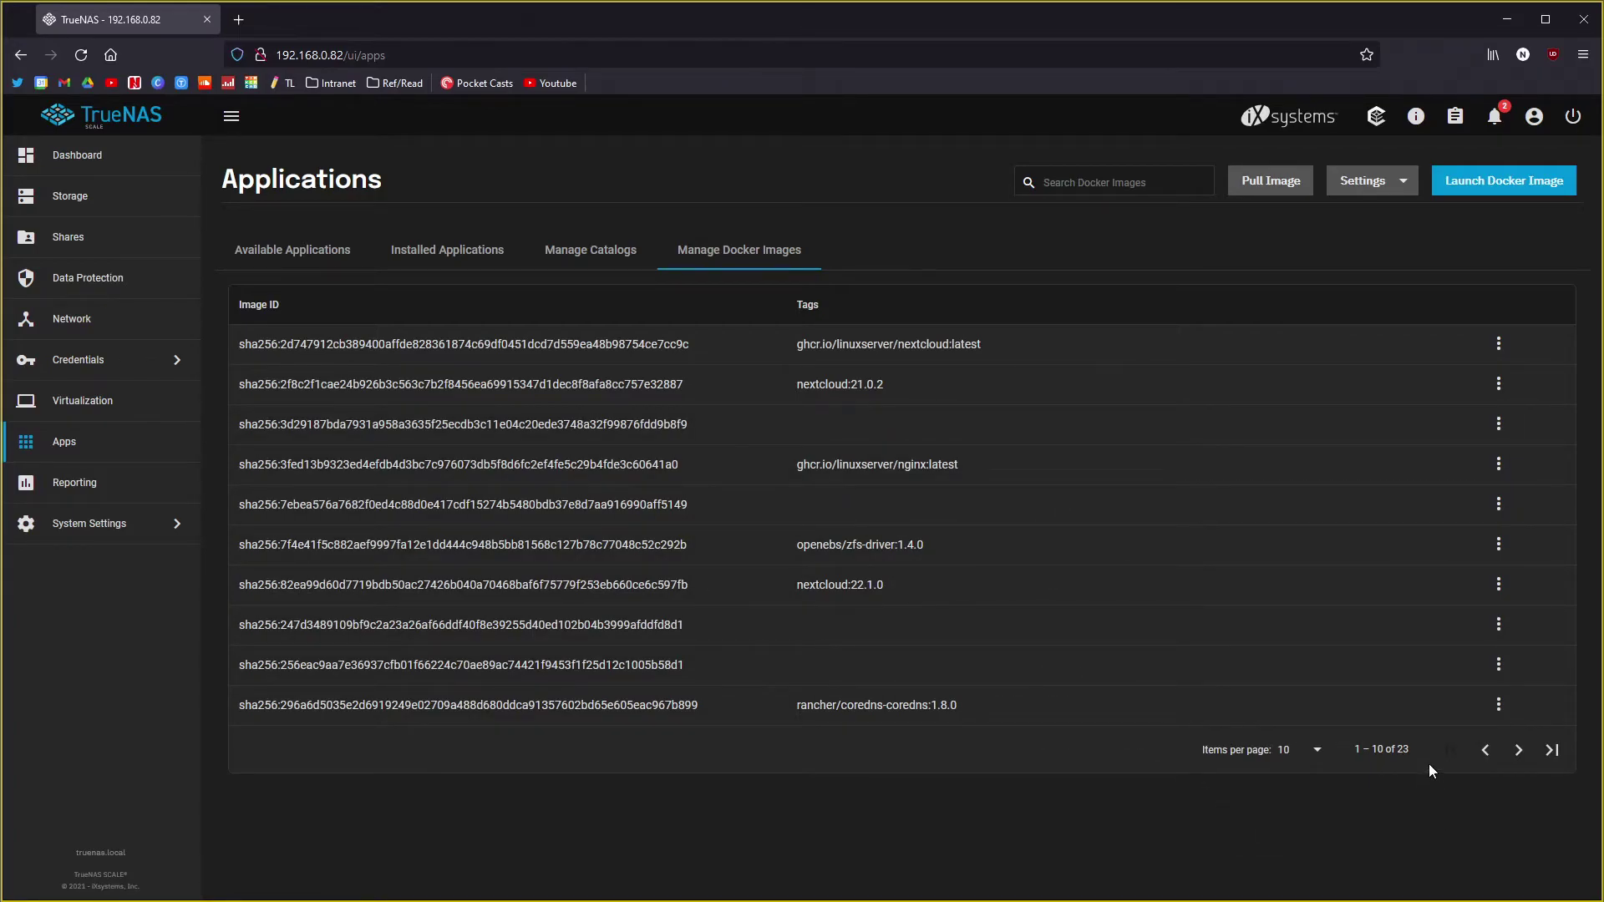
click(1519, 750)
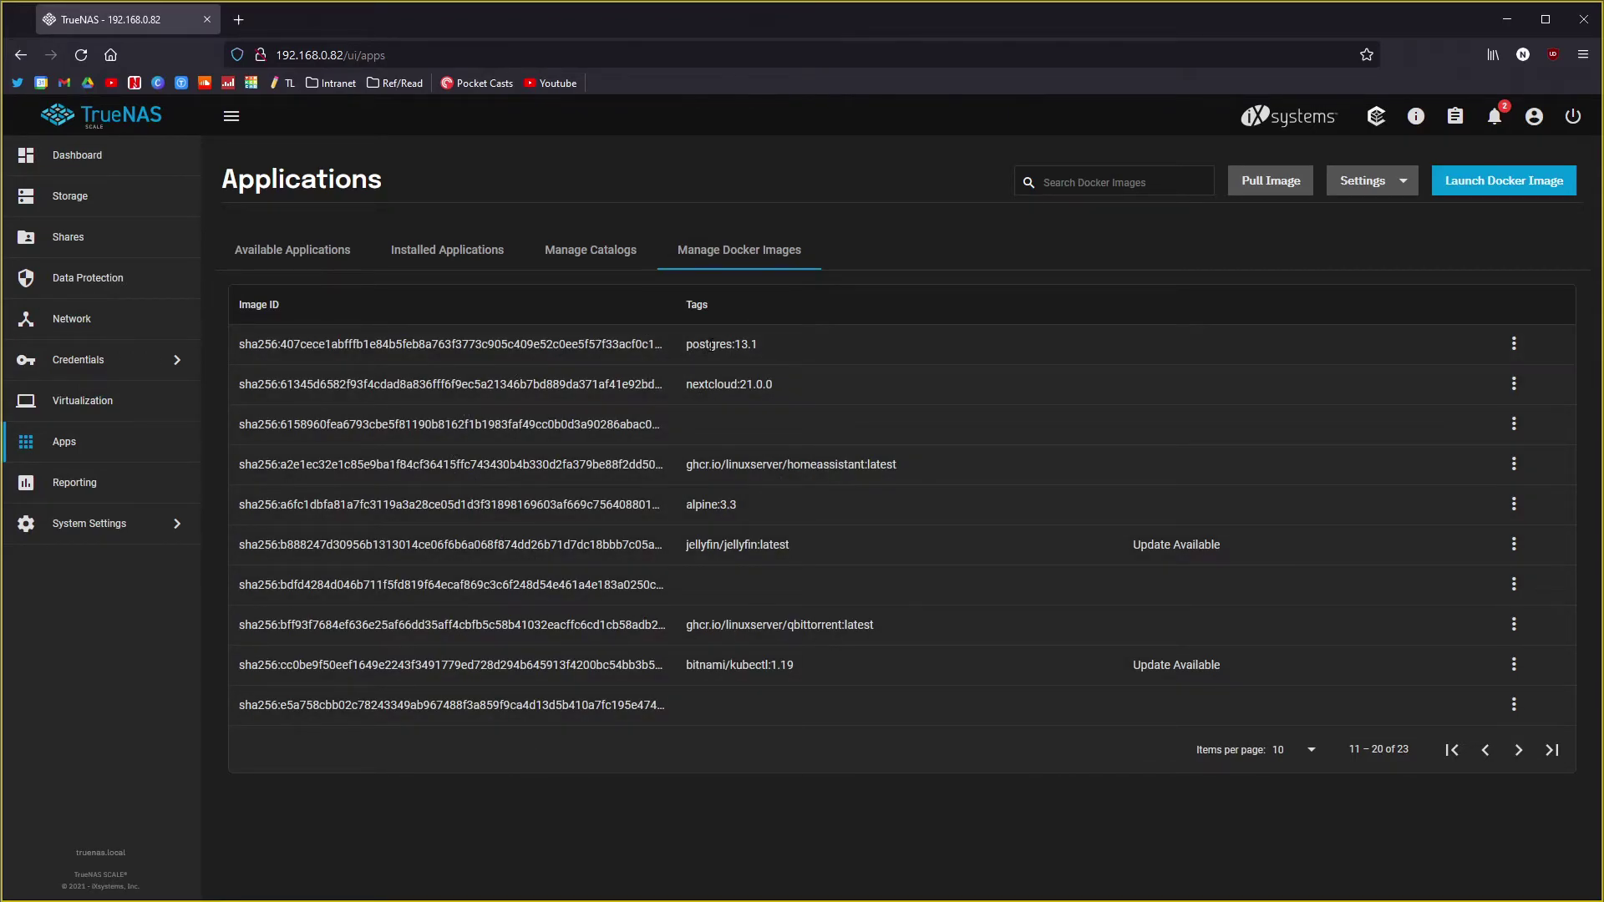
triple_click(710, 344)
click(948, 245)
click(277, 253)
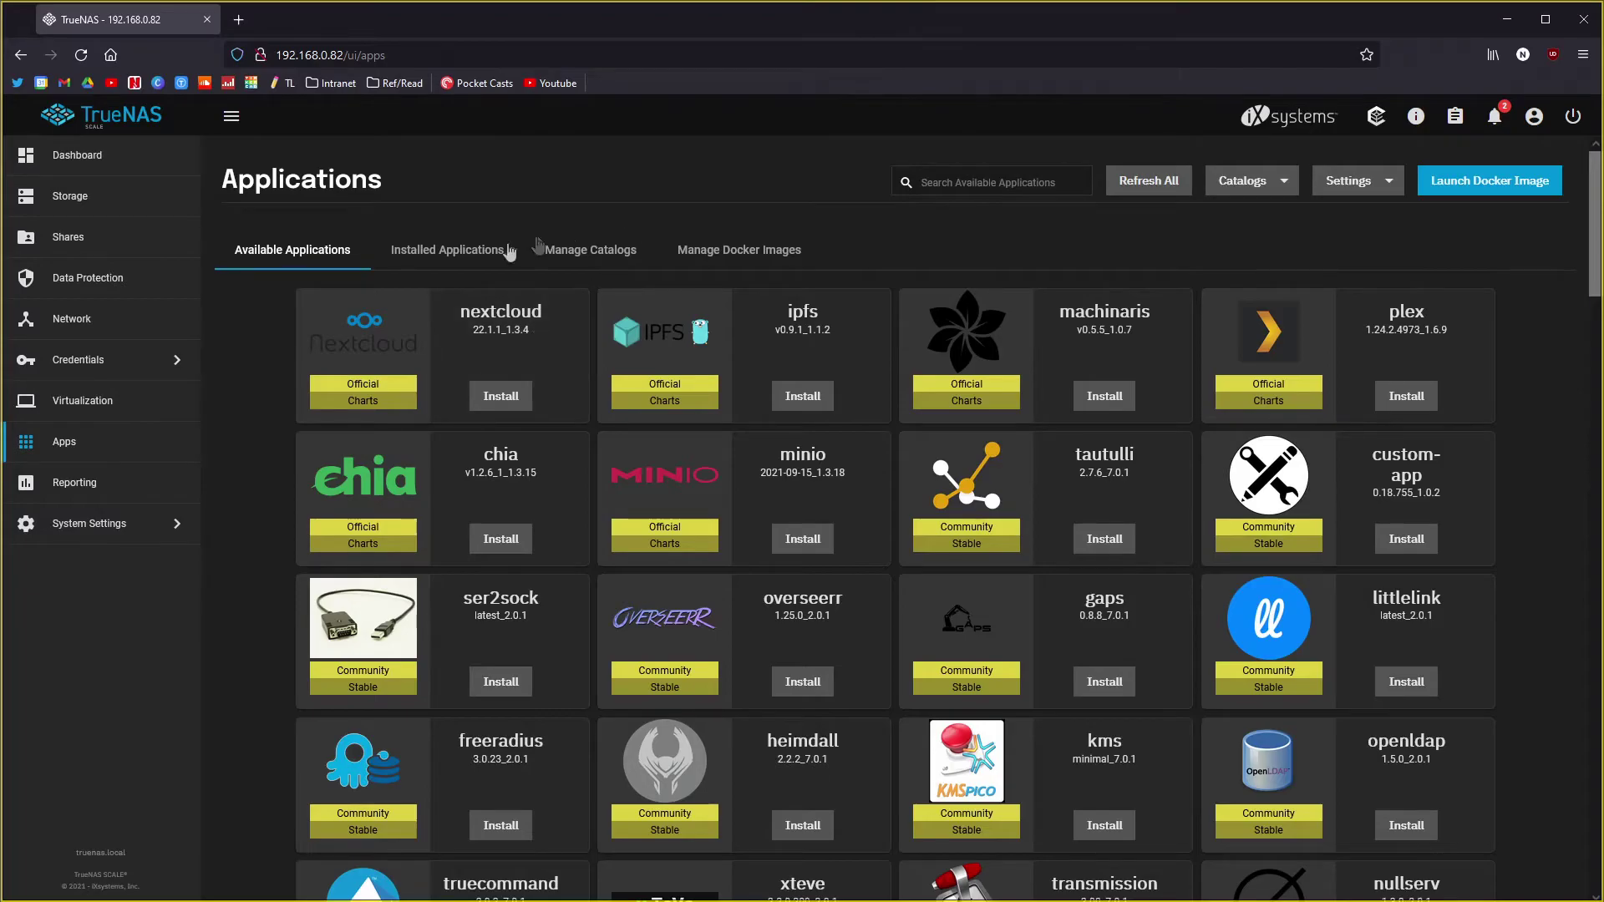
click(408, 252)
Step: Switch to Manage Catalogs to see the community and official catalogs and their branches
click(284, 247)
click(633, 264)
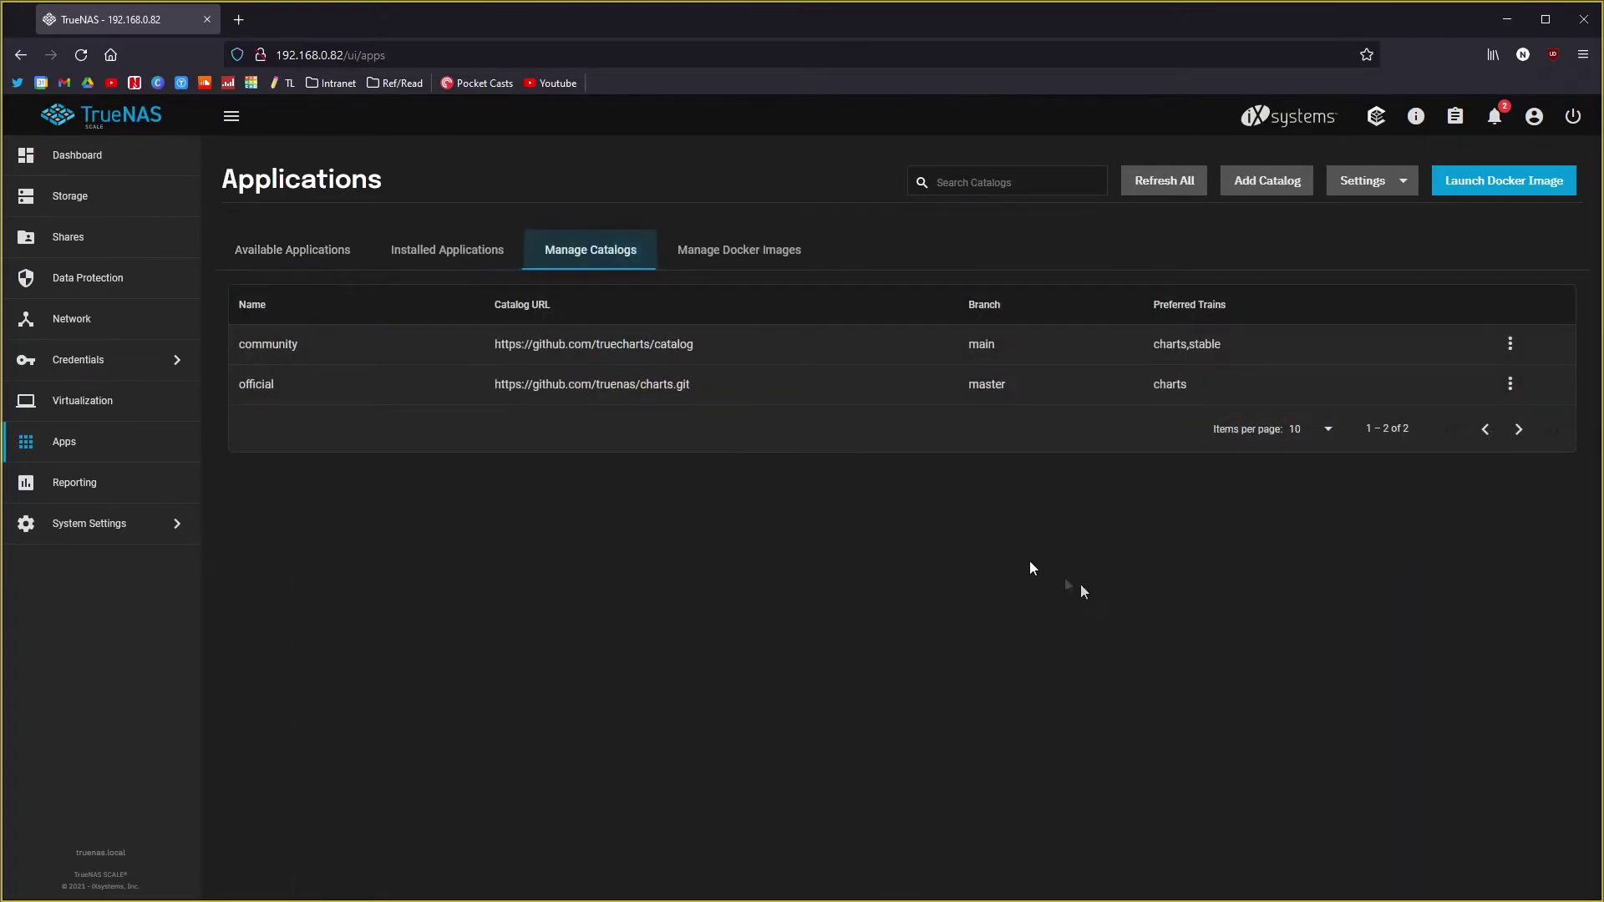
click(443, 247)
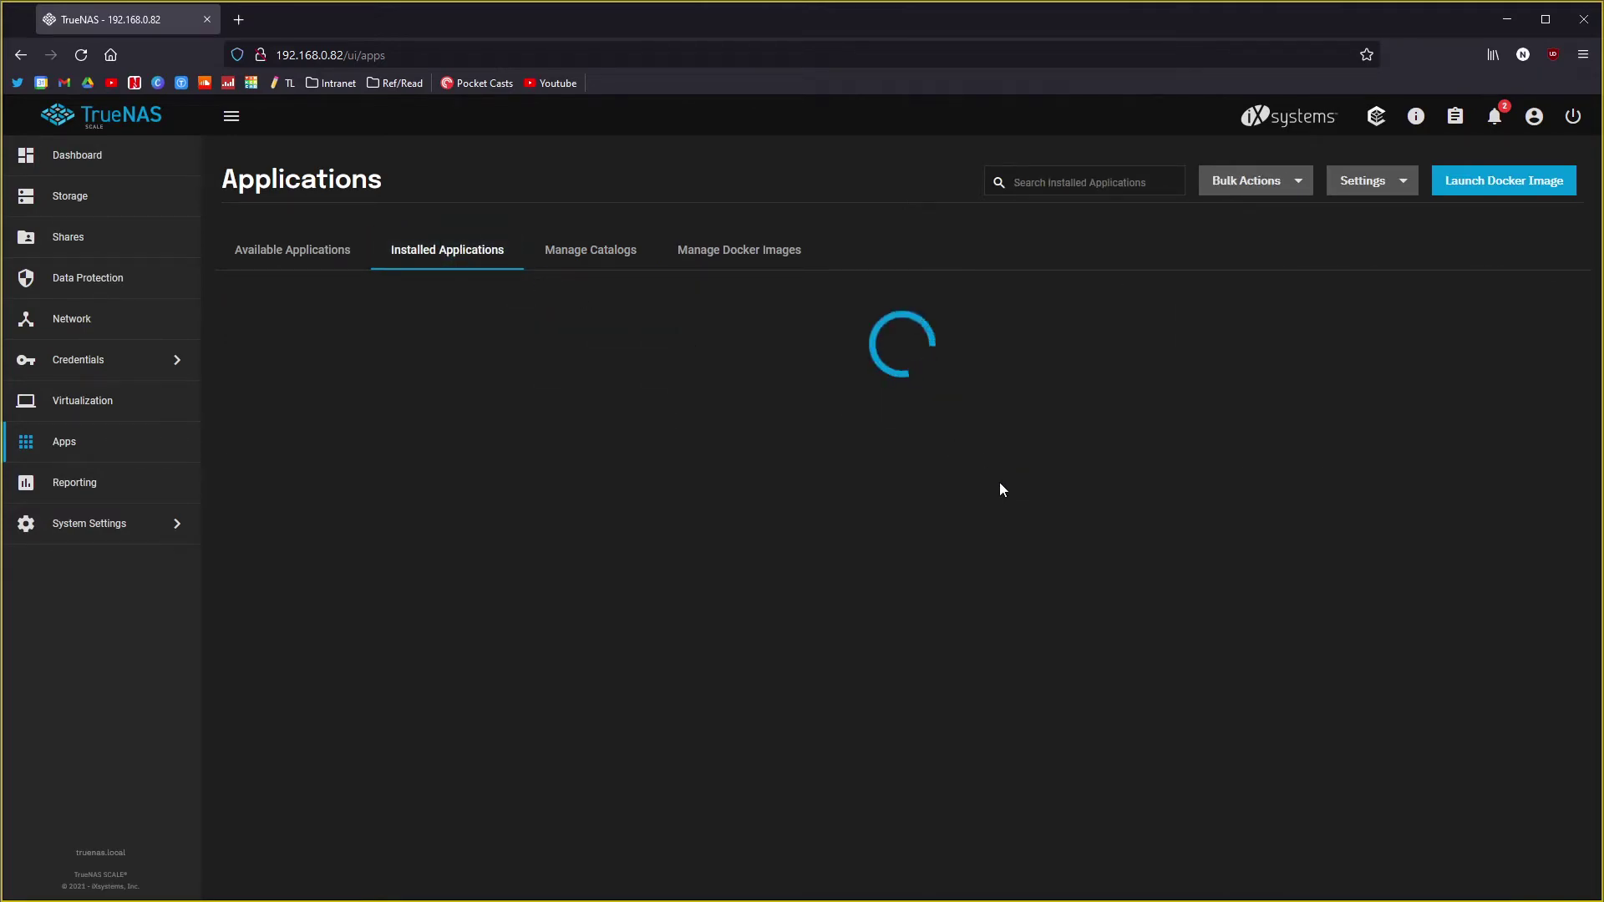